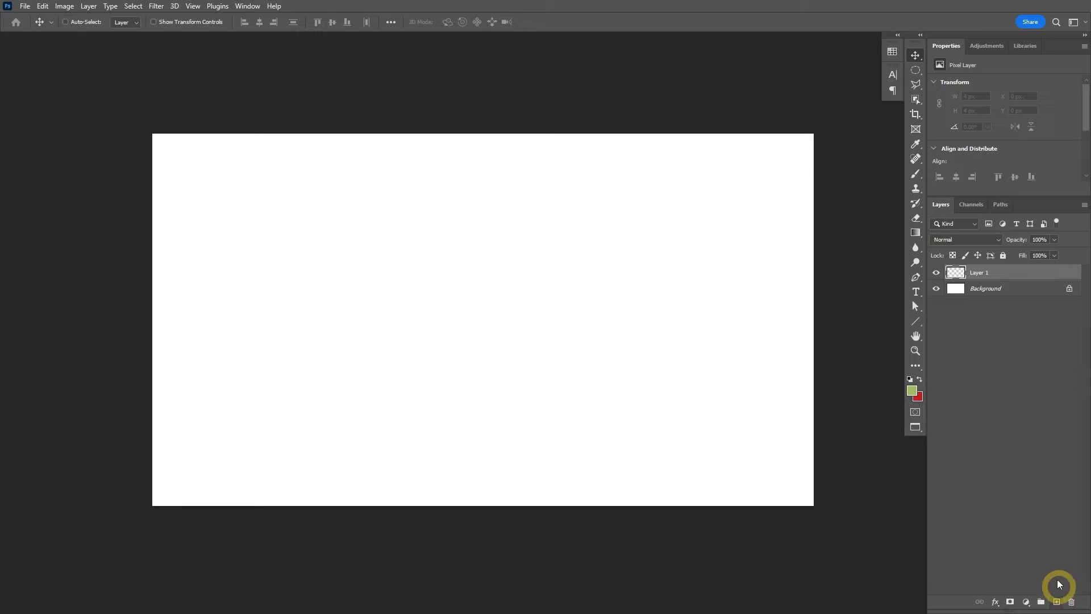
Step: Make a circular selection about 422 px wide near the canvas centre on Layer 1, fill it with green and deselect
click(920, 71)
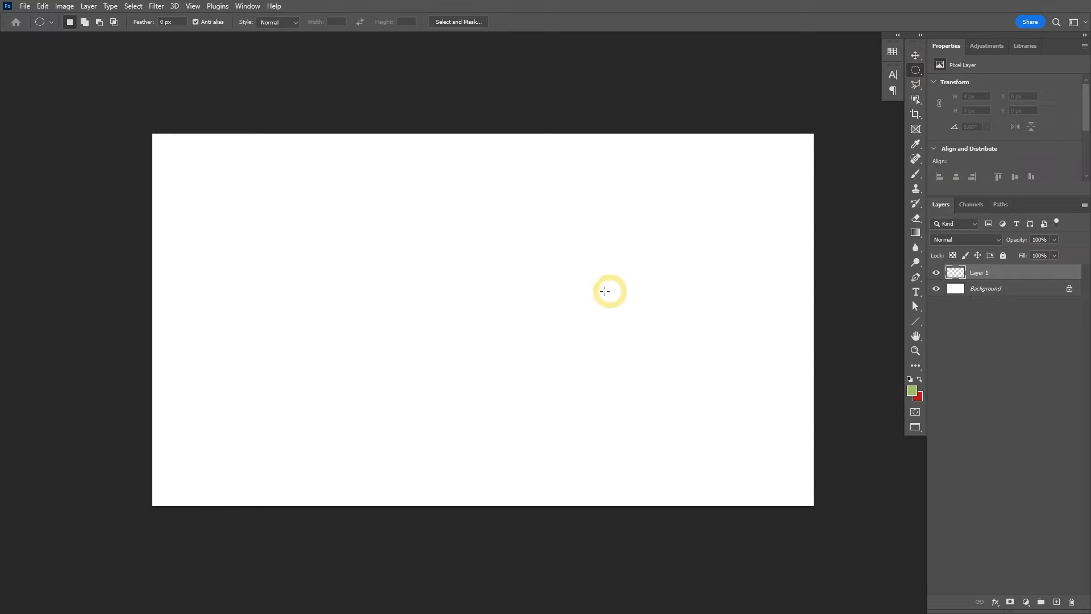
drag(438, 232, 585, 373)
drag(538, 329, 521, 328)
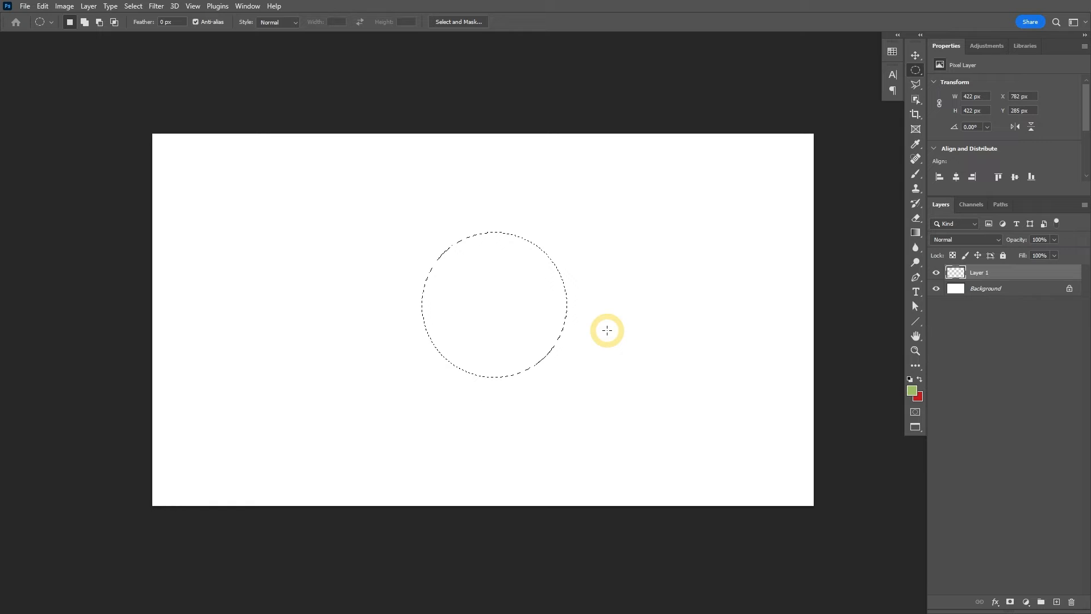
key(alt+BackSpace)
click(607, 331)
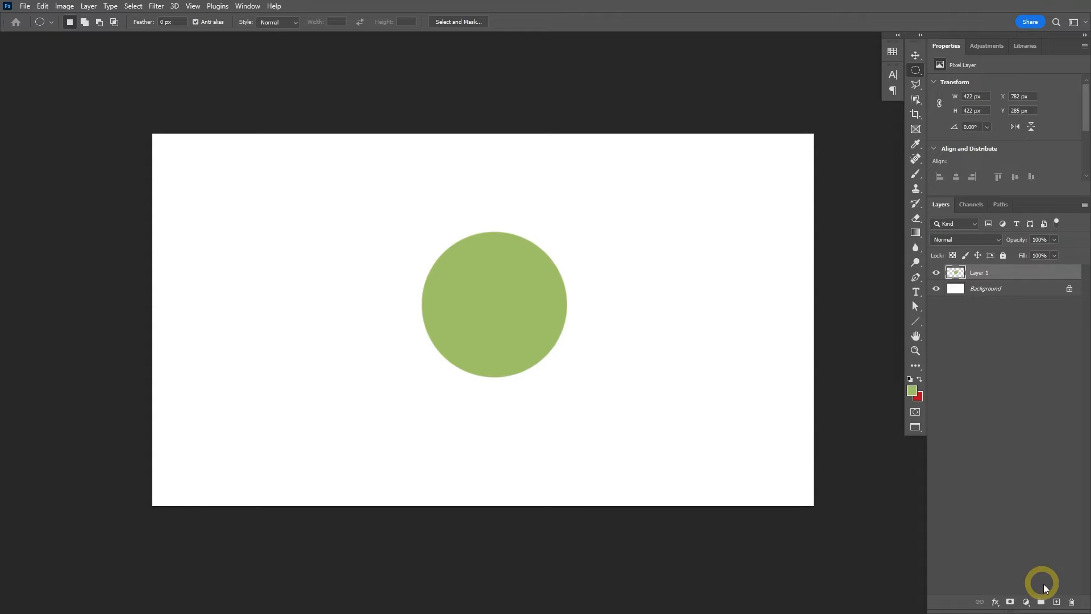
Step: Add a new layer above the circle and paint thick red diagonal brush strokes across it, extending past its edges
click(1057, 601)
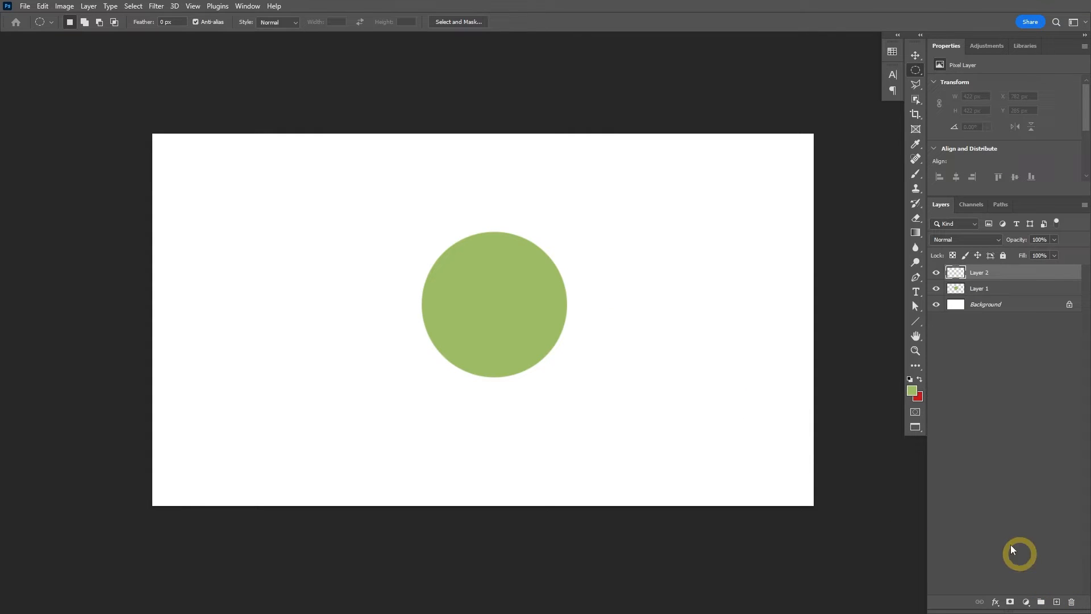
key(b)
key(x)
mouse_move(449, 233)
mouse_down()
mouse_move(558, 257)
mouse_move(451, 273)
mouse_move(593, 307)
mouse_up()
drag(409, 307, 568, 353)
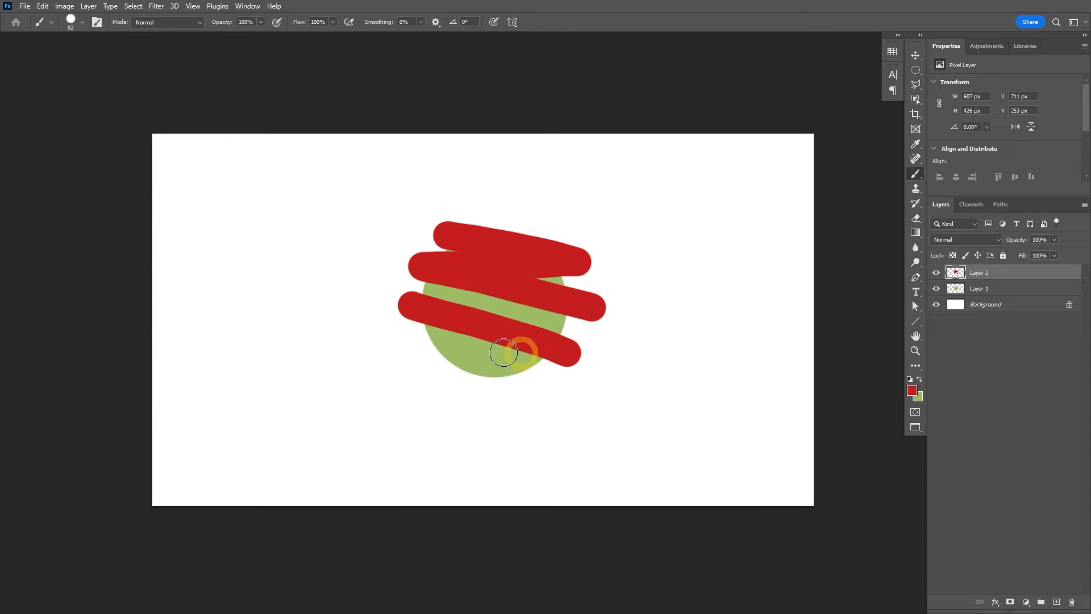
drag(420, 354, 534, 389)
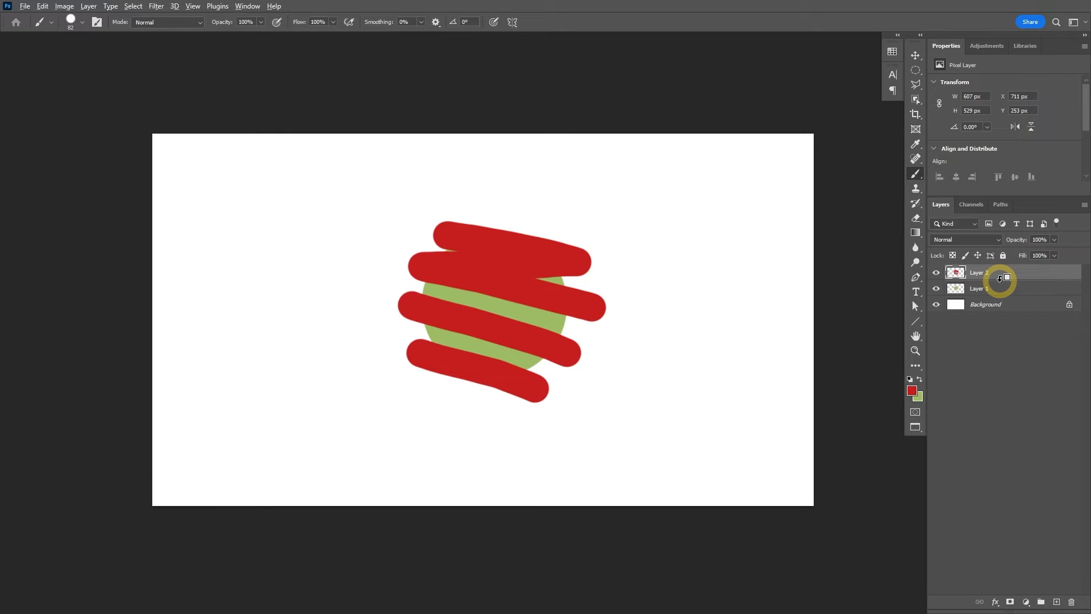
Step: Clip Layer 2 to the green circle's layer and move the red strokes slightly down within the circle
alt+click(1000, 279)
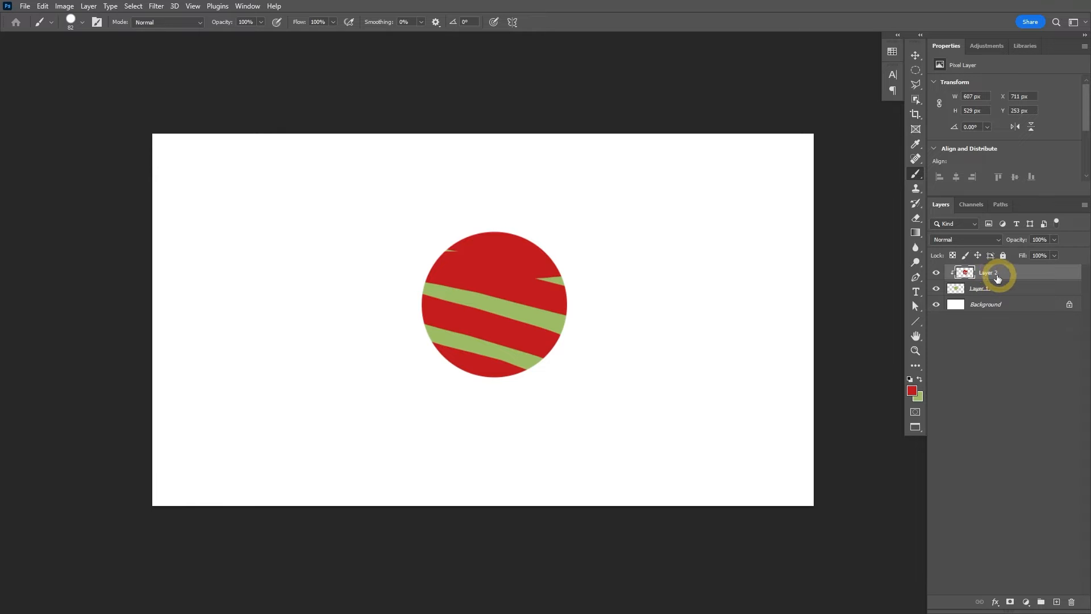
key(v)
mouse_move(532, 292)
mouse_down()
mouse_move(545, 312)
mouse_move(461, 315)
mouse_move(585, 299)
mouse_move(501, 309)
mouse_move(534, 308)
mouse_up()
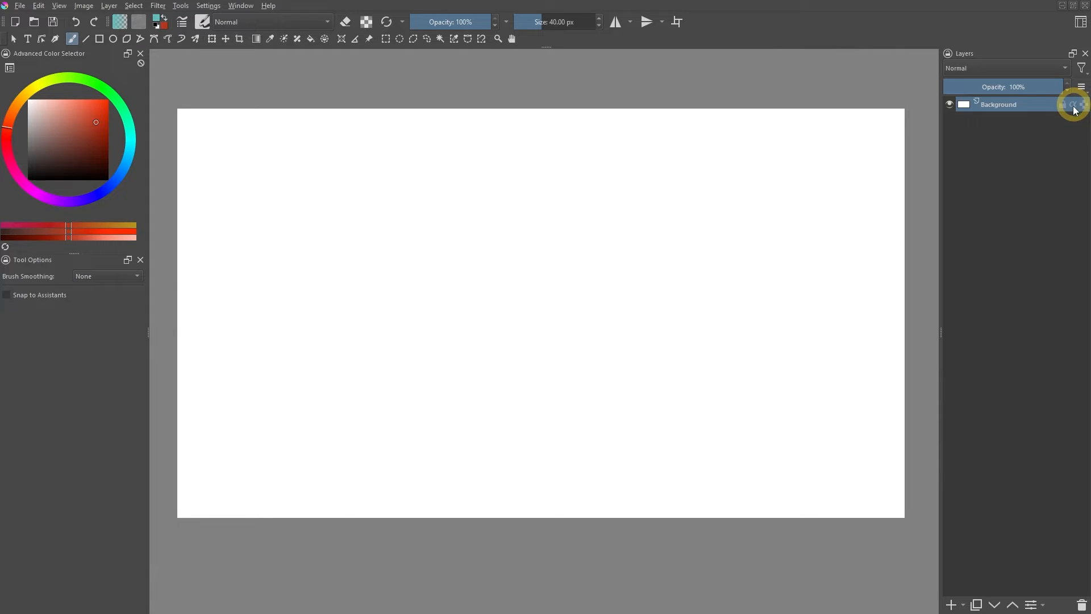
Step: Switch to Krita, add a paint layer, fill a circular selection about 600 px wide near the canvas centre with teal, and deselect
click(951, 604)
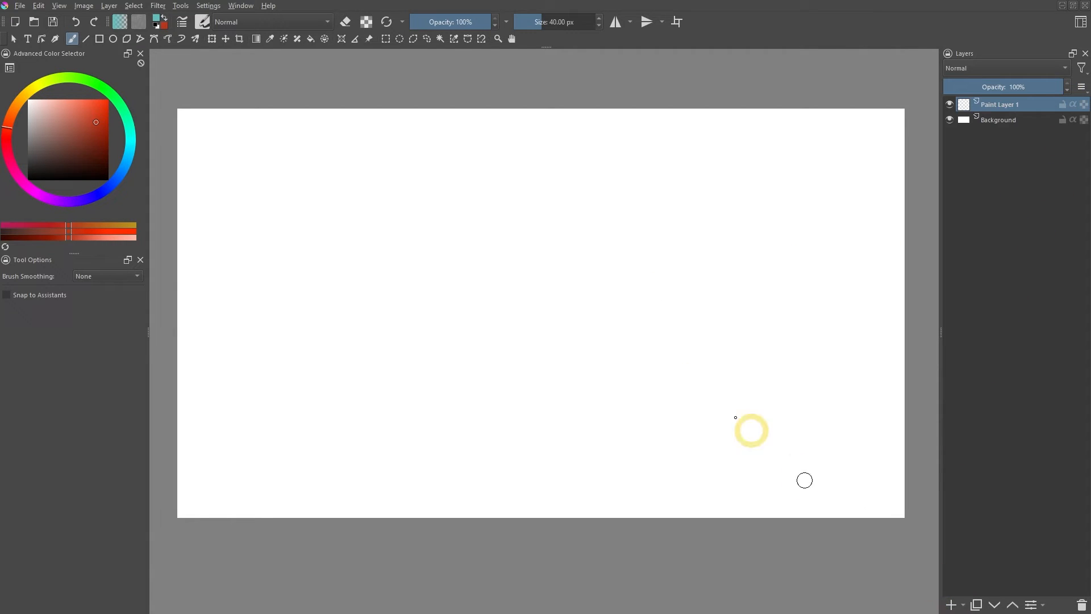
click(399, 38)
drag(420, 183, 647, 410)
key(shift+BackSpace)
key(ctrl+shift+a)
Step: Add a second paint layer, group it with the circle's layer and enable Inherit Alpha on the new layer
click(951, 605)
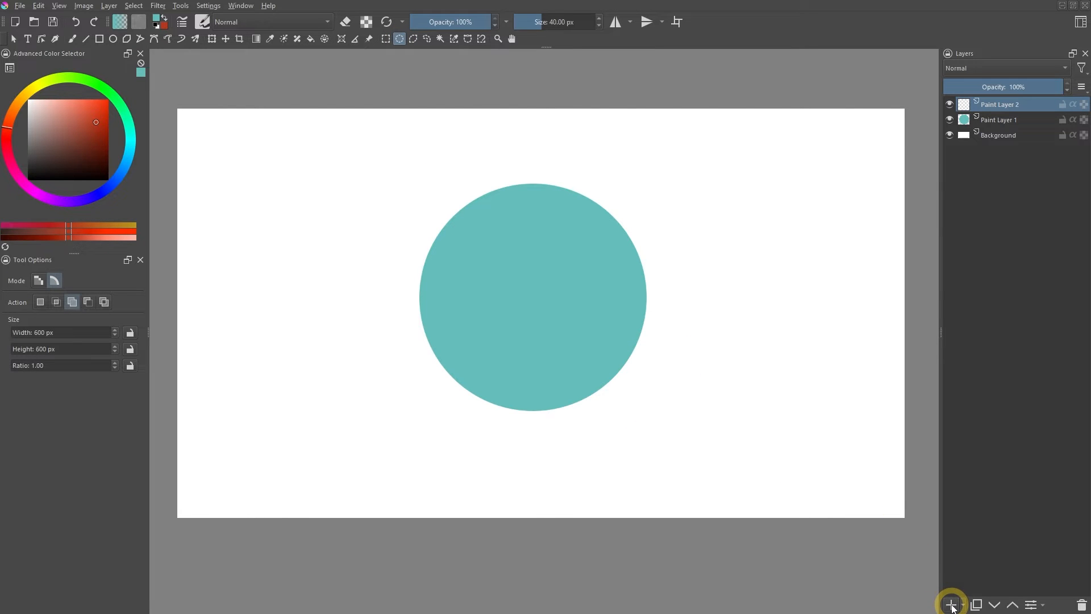
ctrl+click(1007, 122)
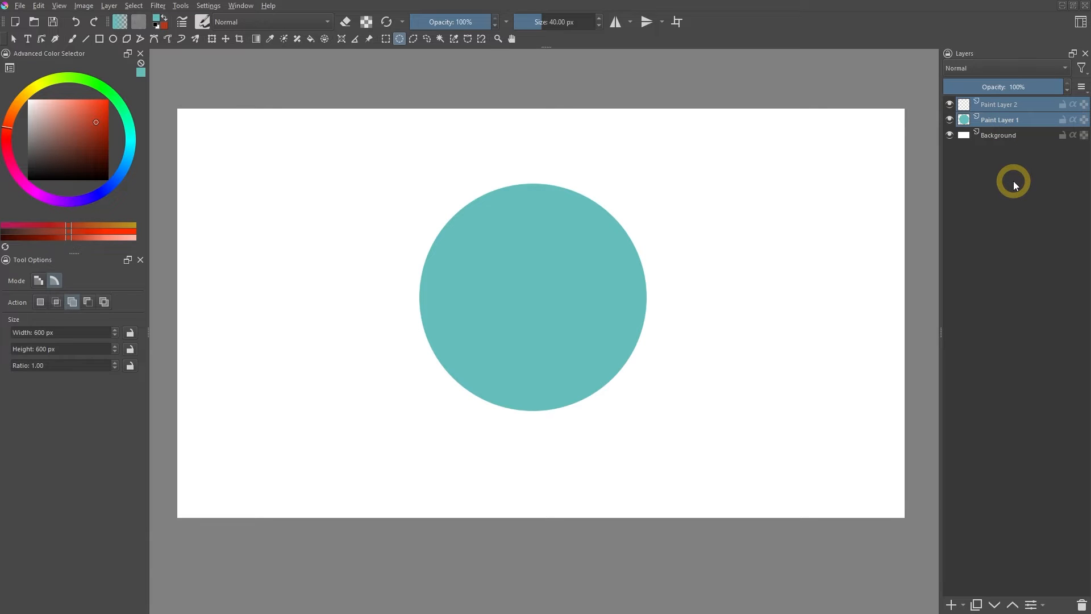
key(ctrl+g)
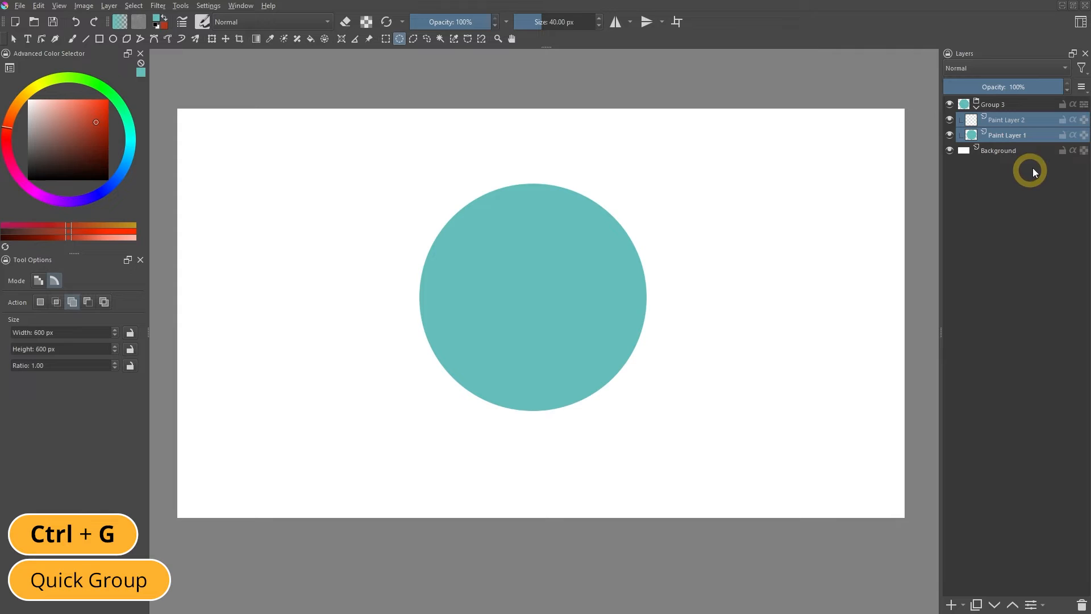
click(1073, 120)
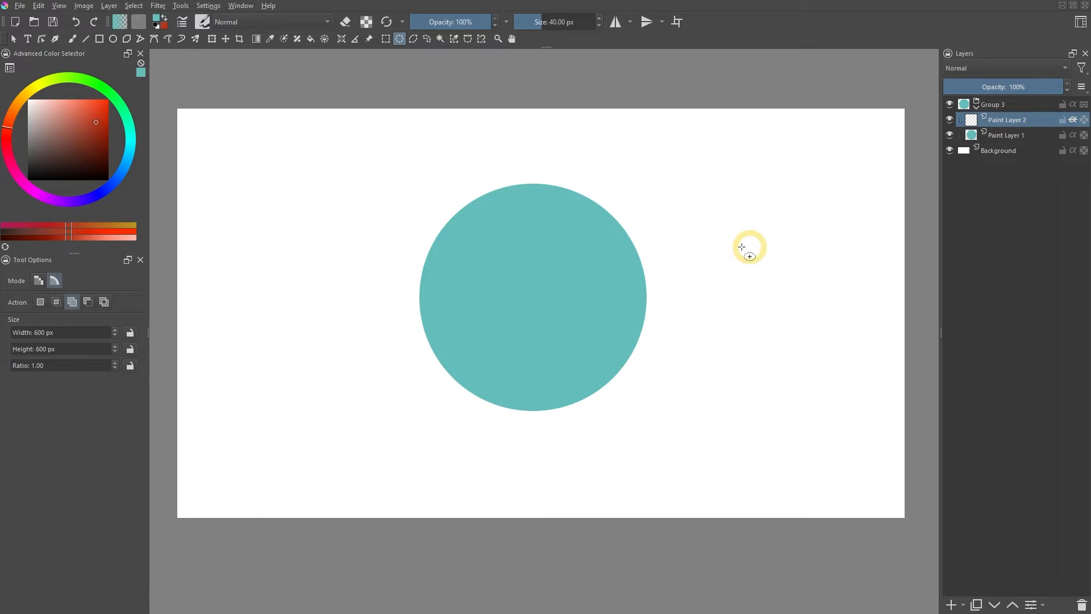
Step: Paint broad red brush strokes across the teal circle on Paint Layer 2 using the swapped foreground colour
key(b)
key(x)
mouse_move(494, 178)
mouse_down()
mouse_move(695, 246)
mouse_move(365, 263)
mouse_move(595, 351)
mouse_move(502, 389)
mouse_move(737, 336)
mouse_up()
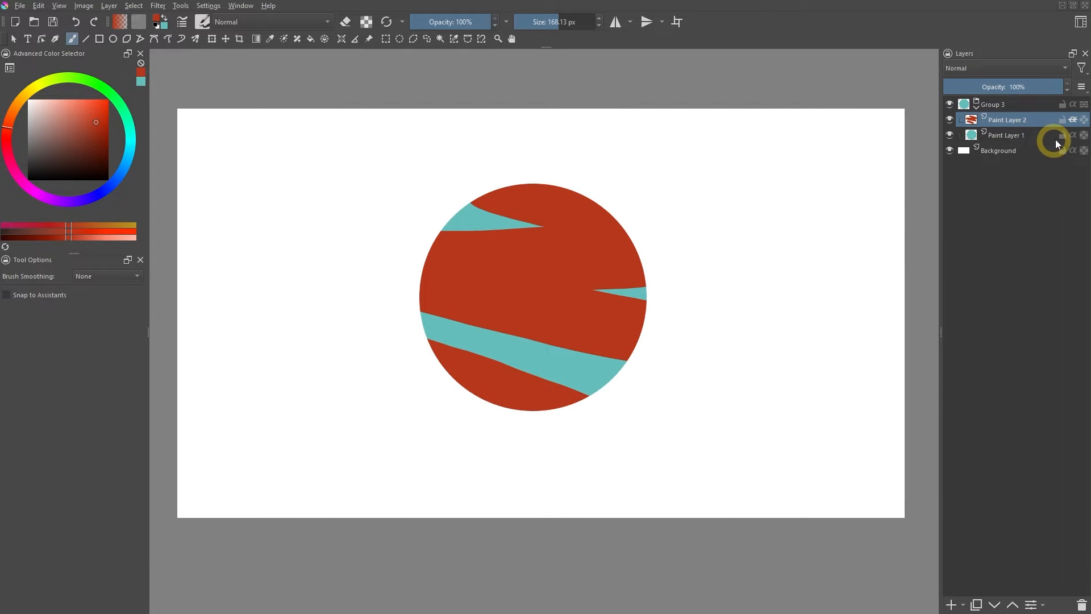
Step: Toggle Inherit Alpha on Paint Layer 2 off and on to compare the clipped and unclipped strokes
click(1074, 120)
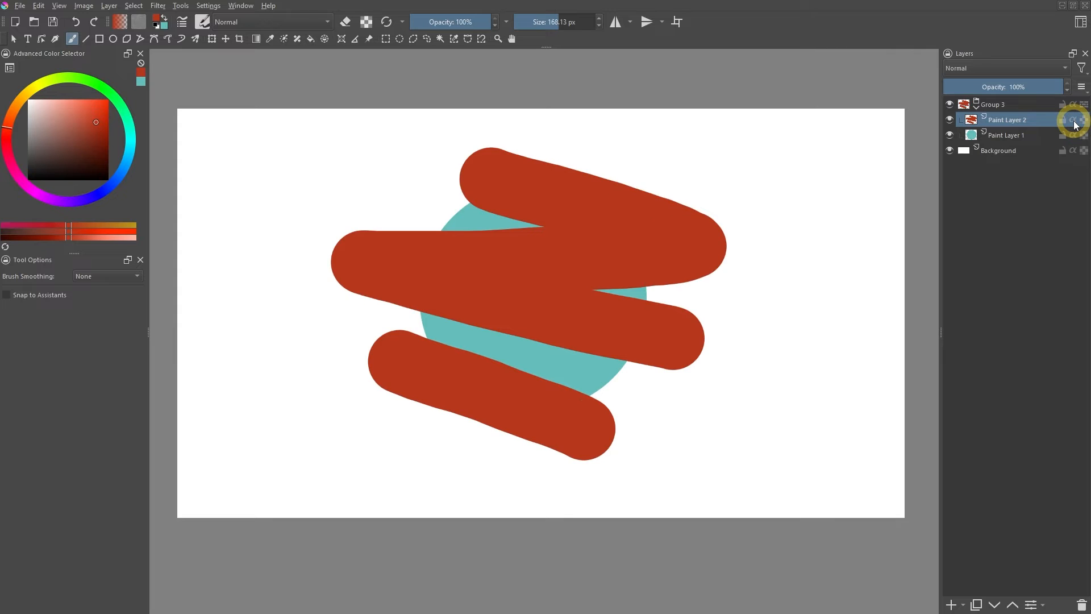
click(1074, 120)
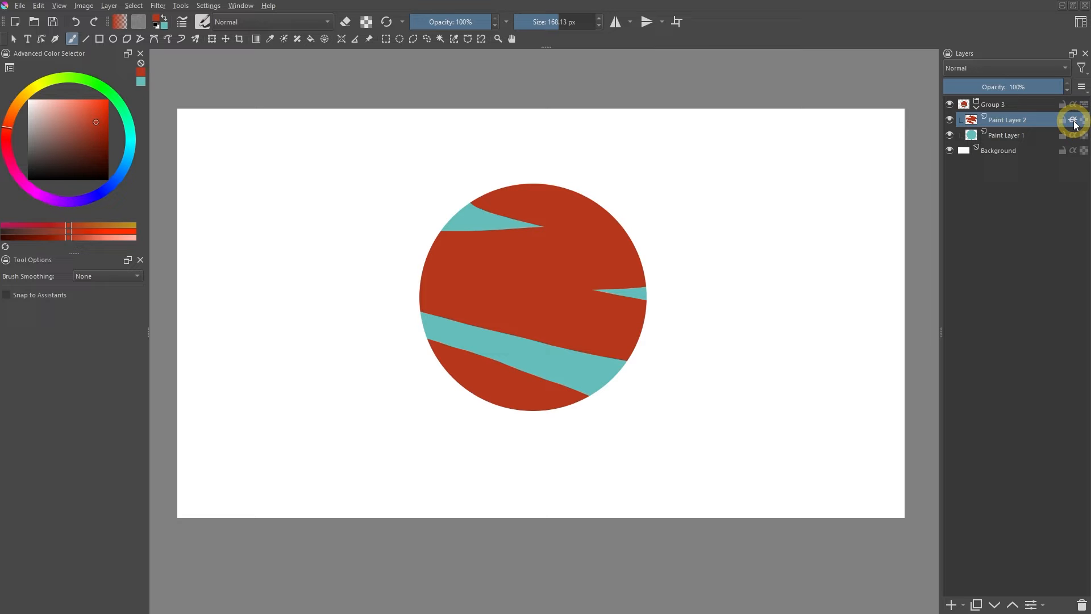
click(1073, 121)
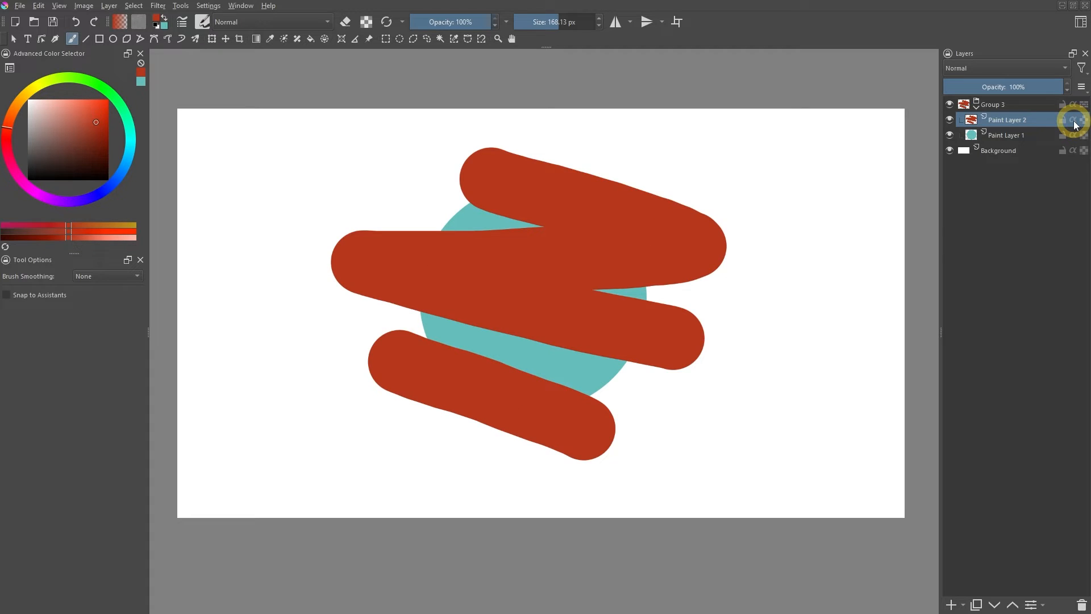
click(1074, 120)
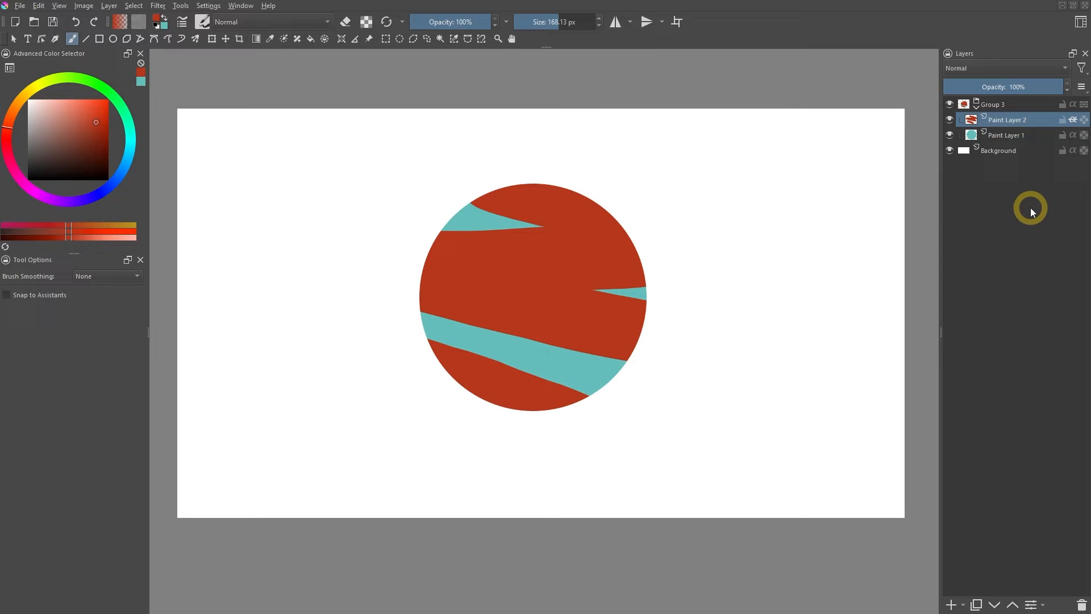
Step: Examine the layer grouping commands available for Paint Layer 2, then dismiss them
right_click(1010, 123)
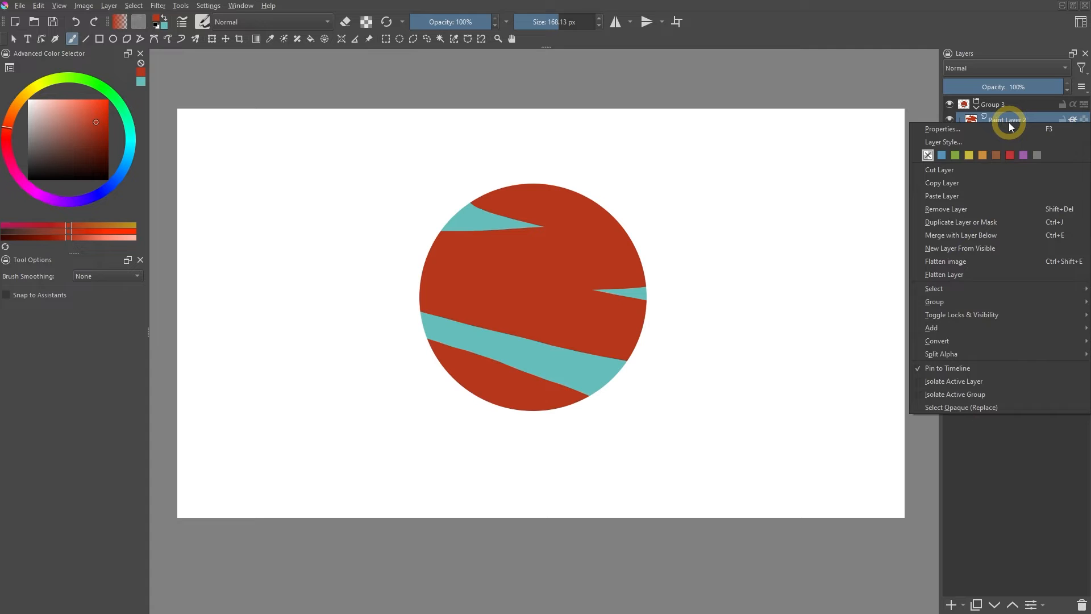
mouse_move(943, 302)
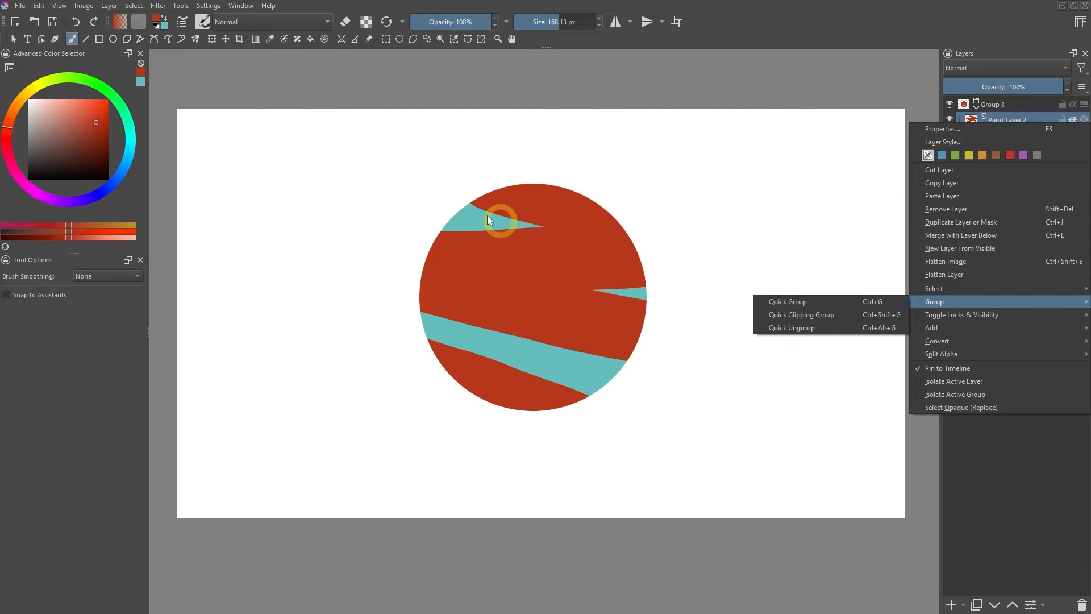
click(109, 7)
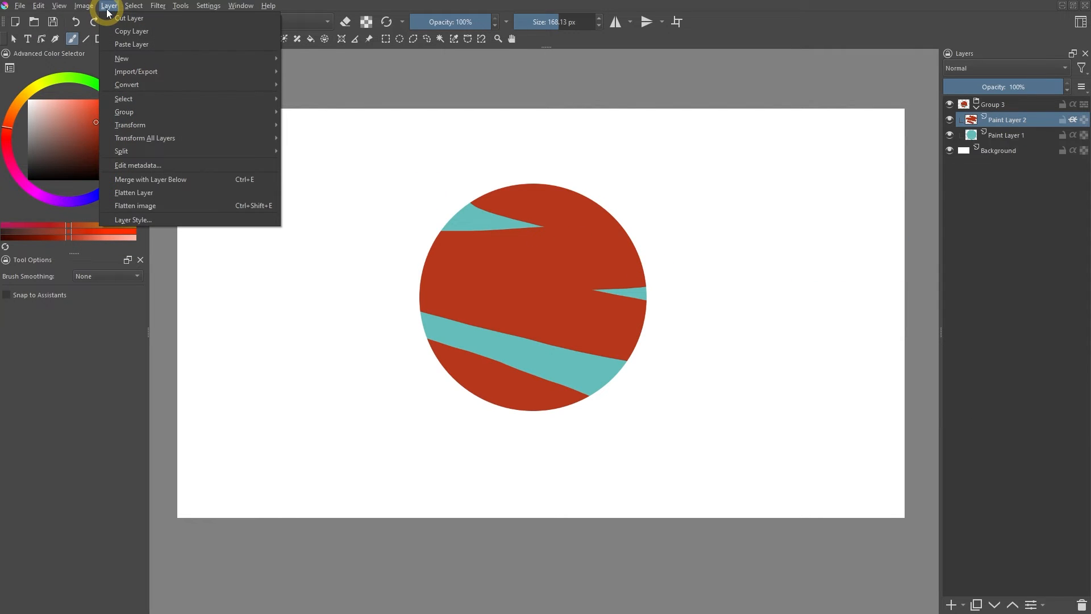
mouse_move(161, 116)
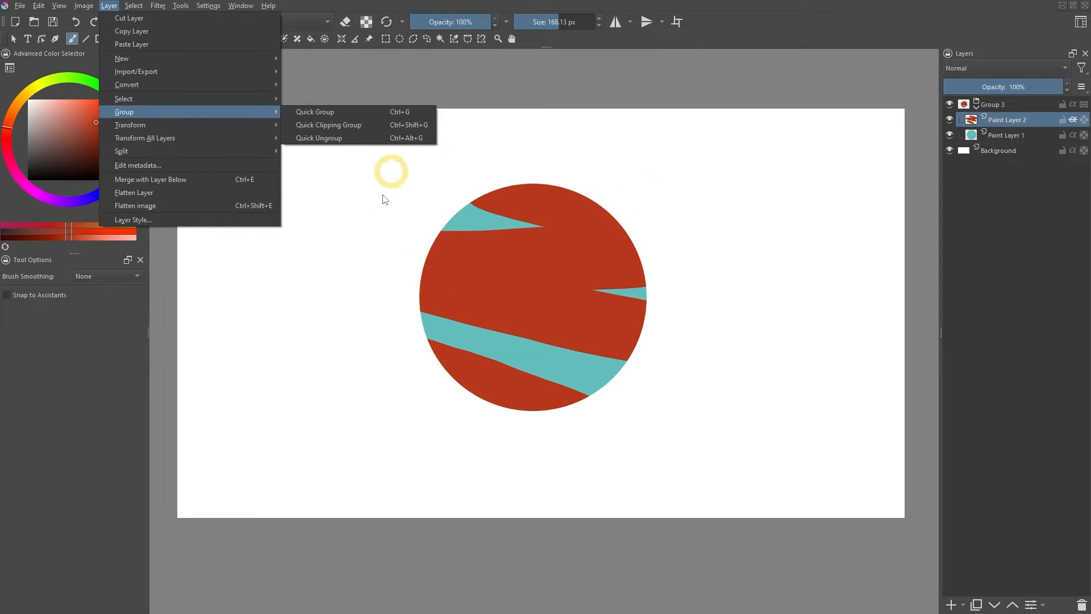
click(703, 263)
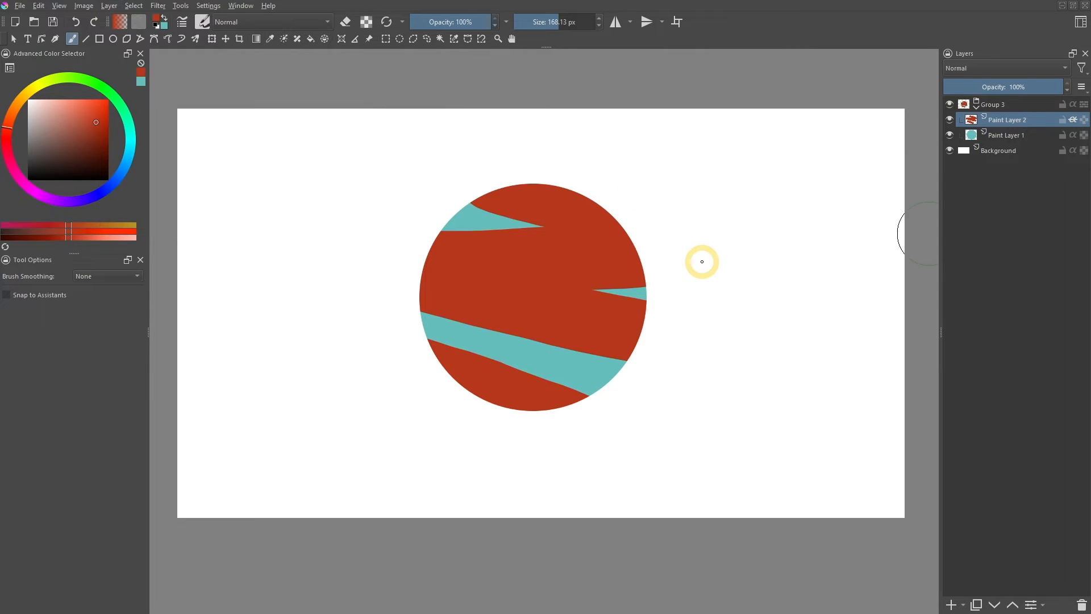
Step: Undo the red strokes, the Inherit Alpha setting, the grouping and the addition of the second paint layer
key(ctrl+z)
key(ctrl+z)
key(ctrl+z)
key(ctrl+z)
key(ctrl+z)
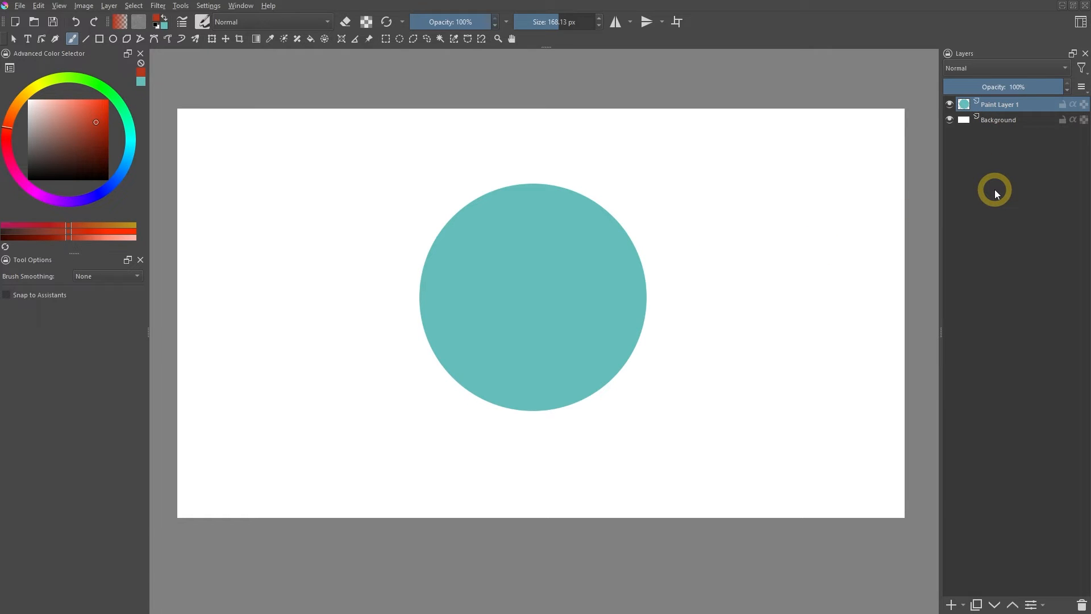
Step: Create a Quick Clipping Group from the teal circle's layer and make its mask layer active
key(ctrl+shift+g)
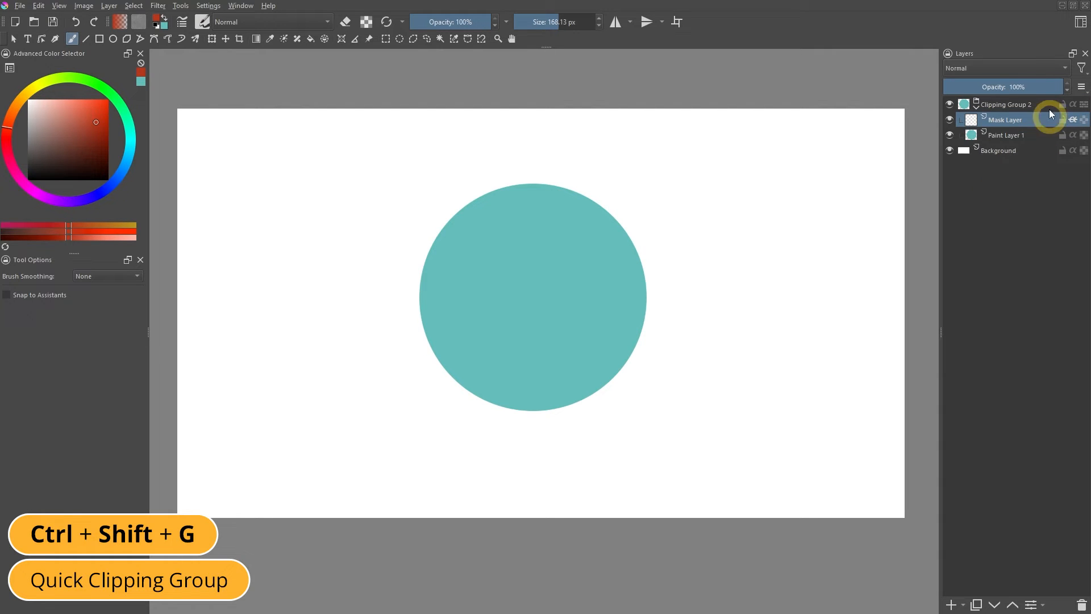
click(1001, 108)
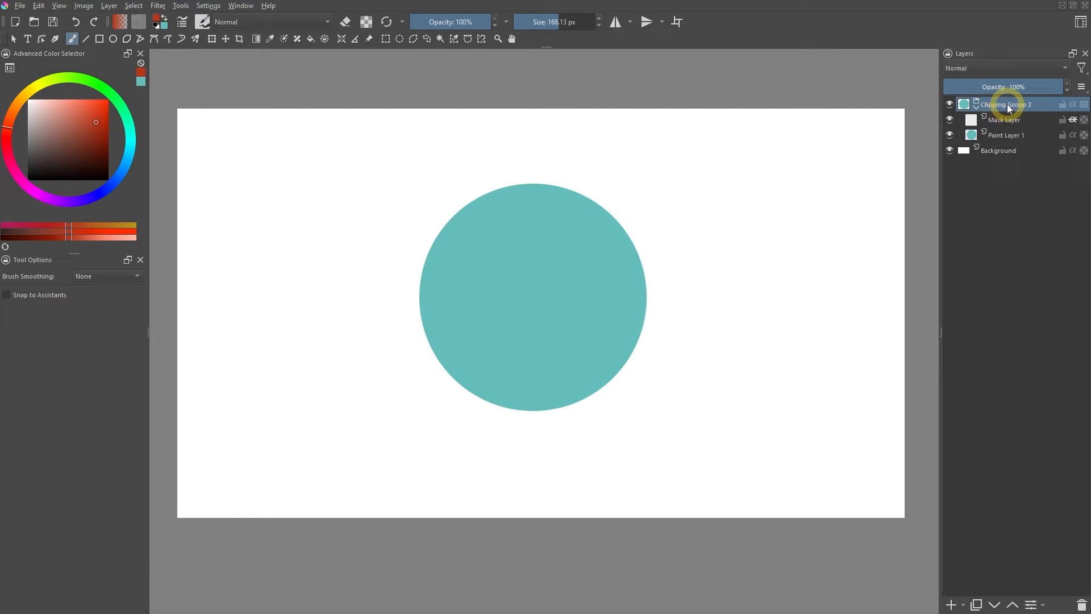
click(1003, 121)
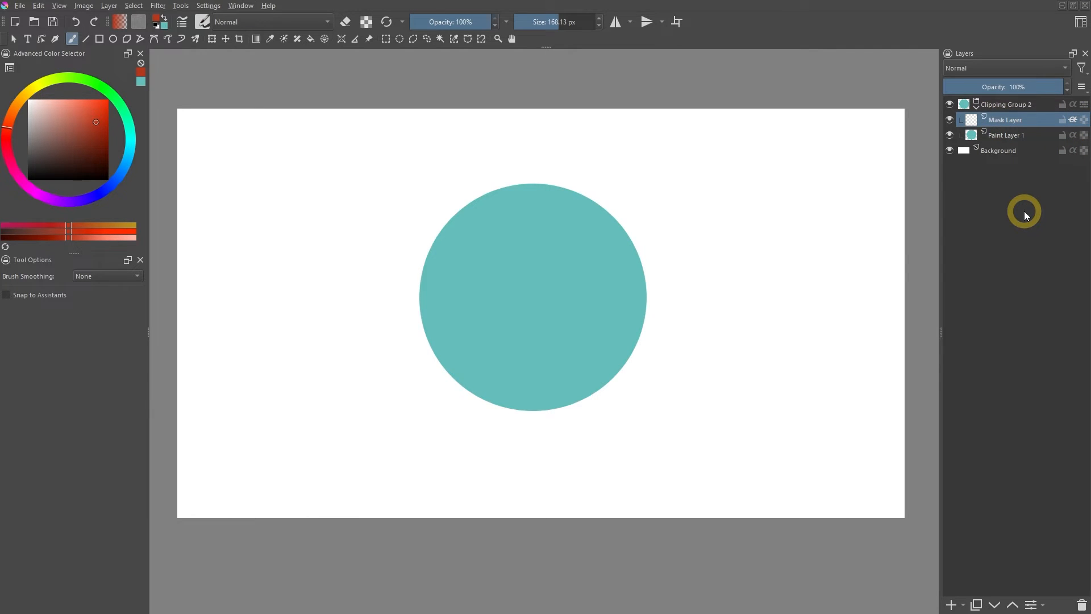
Step: Paint four broad, roughly horizontal red strokes across the teal circle on the Mask Layer
drag(475, 187, 633, 195)
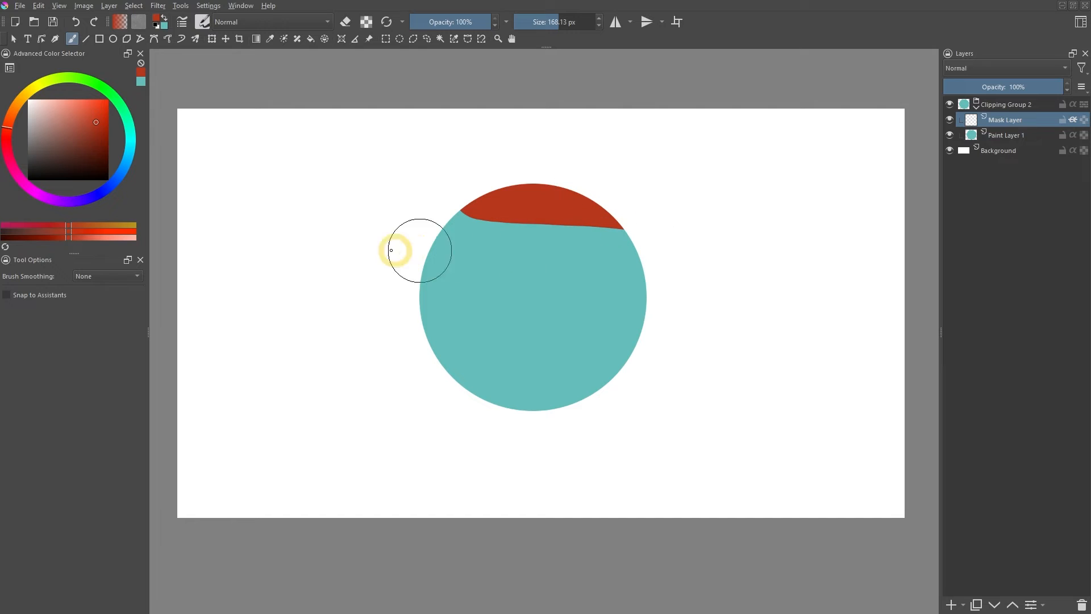
drag(401, 250, 671, 272)
drag(423, 296, 648, 321)
mouse_move(443, 370)
mouse_down()
mouse_move(468, 394)
mouse_move(613, 438)
mouse_up()
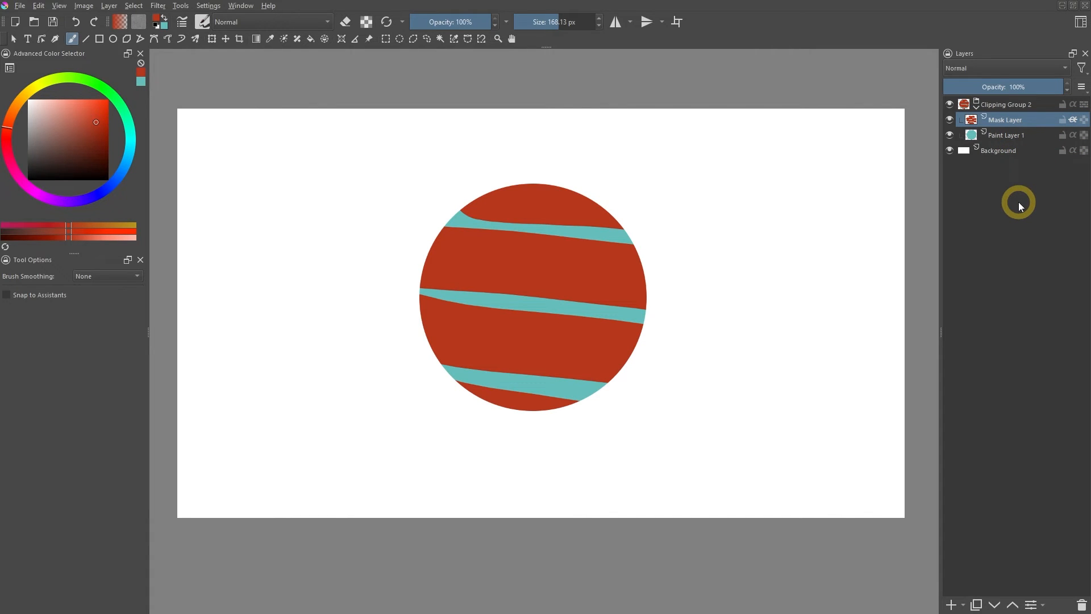
Step: Move the Mask Layer and Paint Layer 1 together out of the clipping group, placing them directly above the Background
ctrl+click(1004, 136)
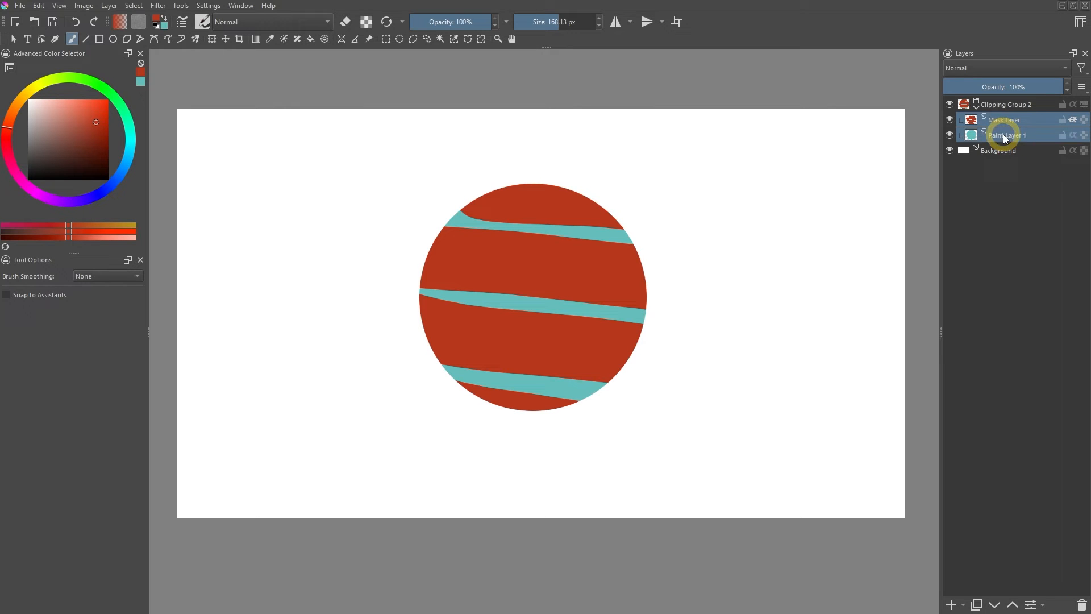
click(994, 605)
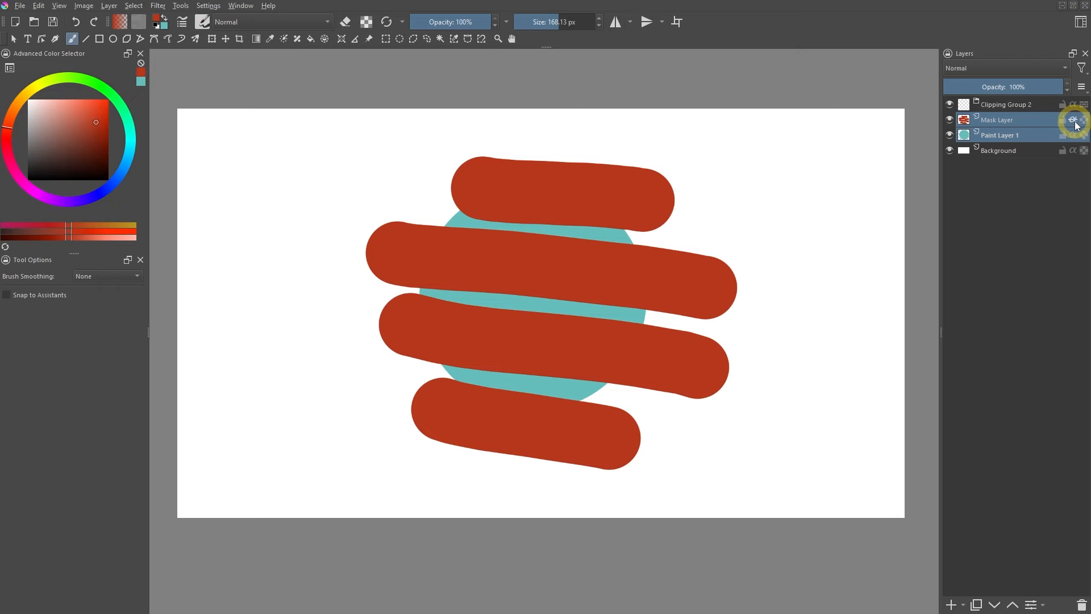
click(1044, 138)
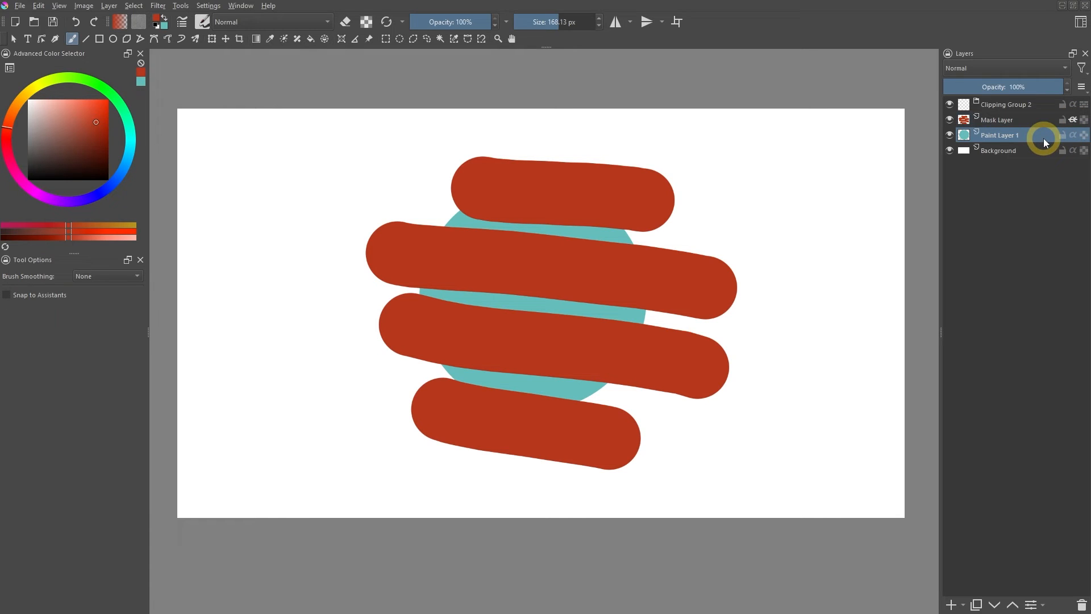
Step: Hide the Background layer and show it again to compare how it affects the strokes' clipping
click(1023, 151)
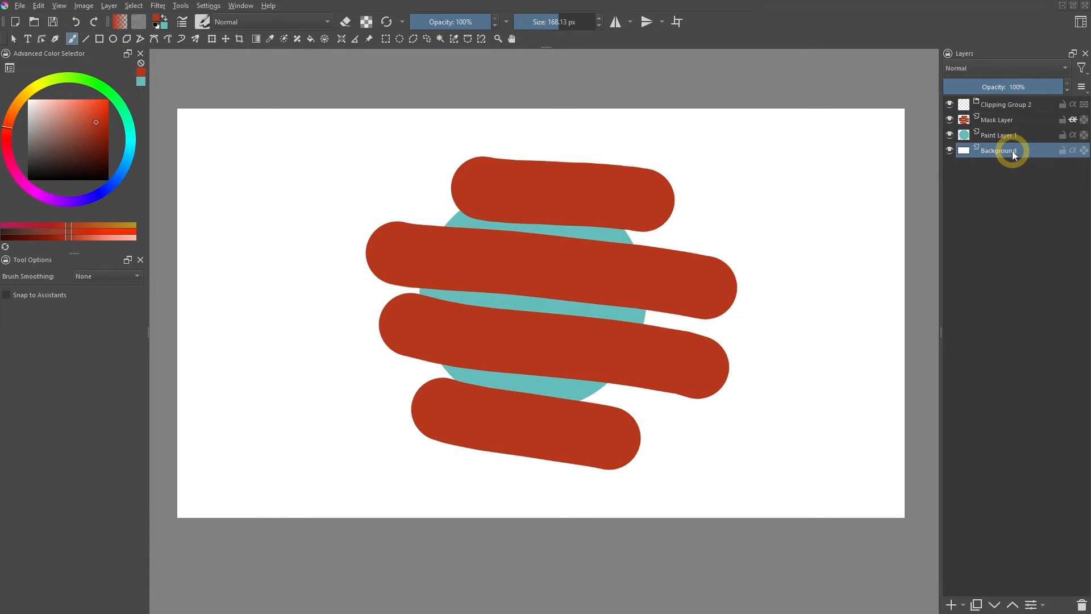
click(950, 151)
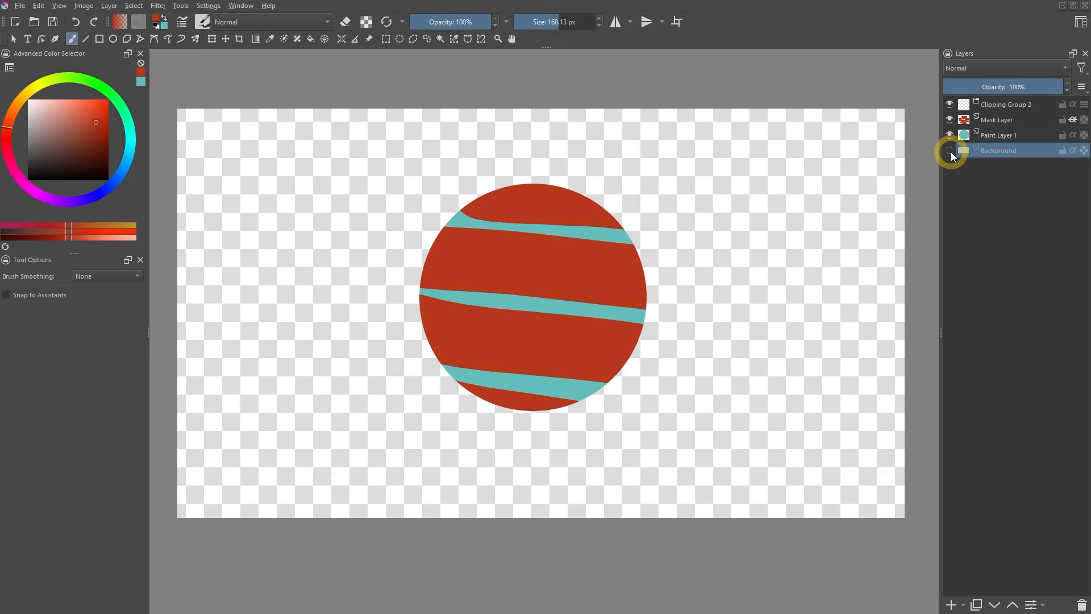
click(950, 151)
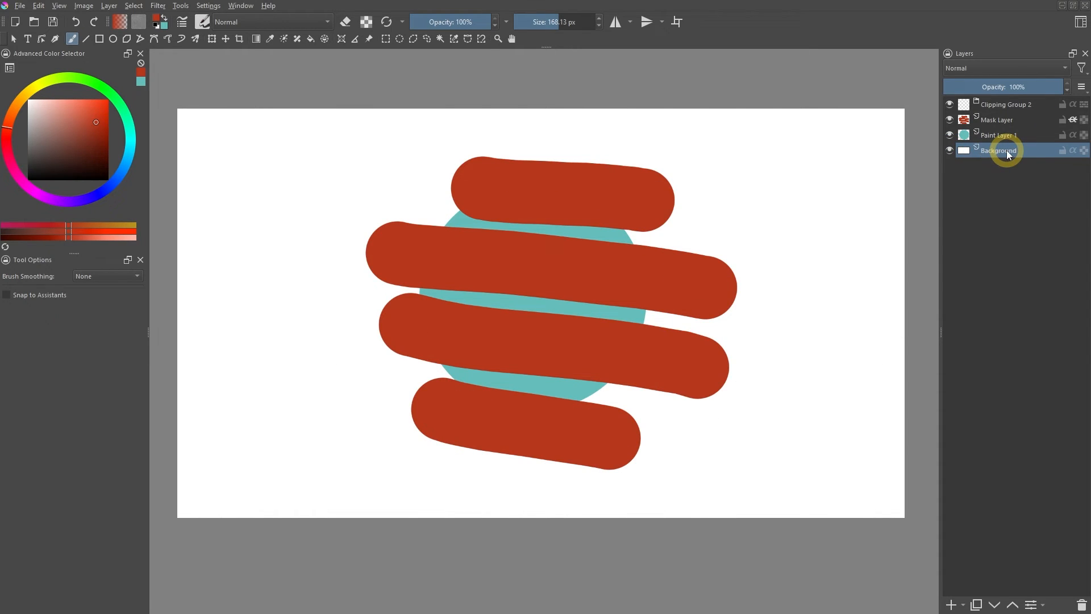
Step: Move the Mask Layer and Paint Layer 1 together back into Clipping Group 2 and hide the Background layer
click(1075, 121)
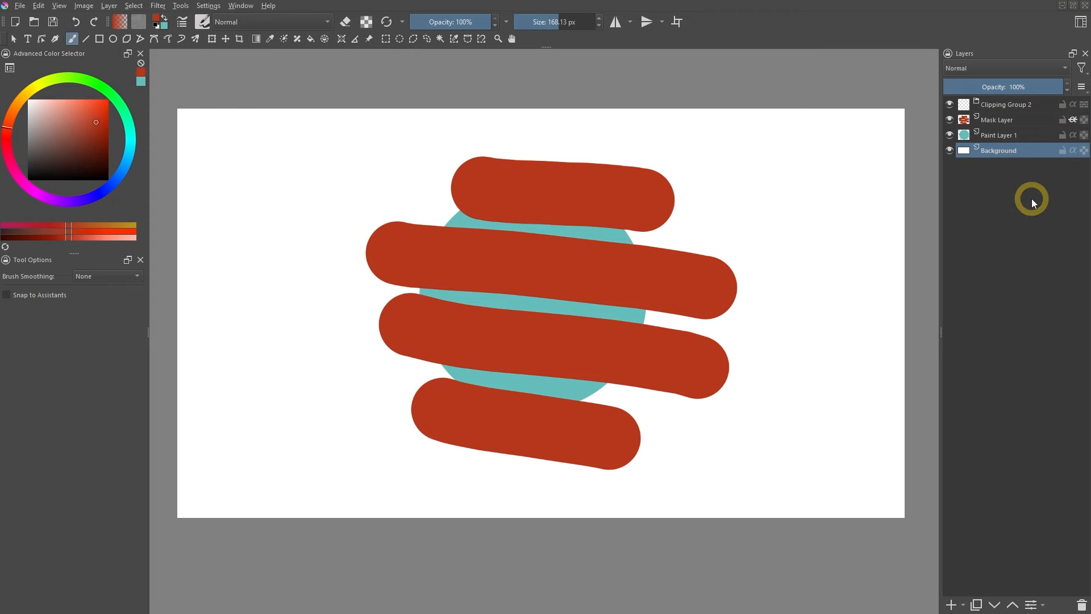
click(998, 120)
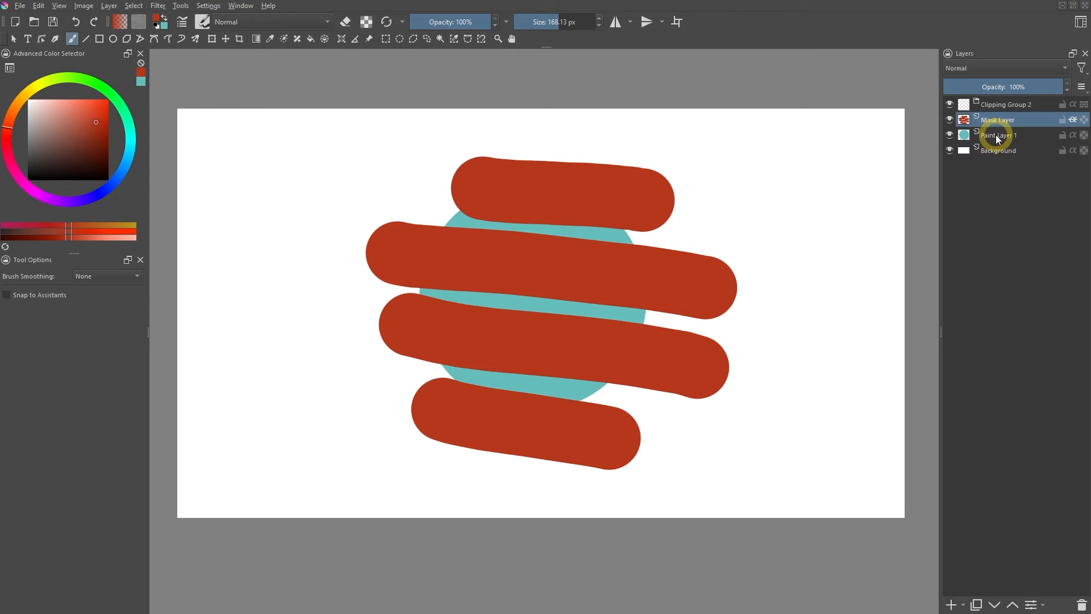
shift+click(999, 135)
drag(999, 135, 1005, 107)
click(950, 150)
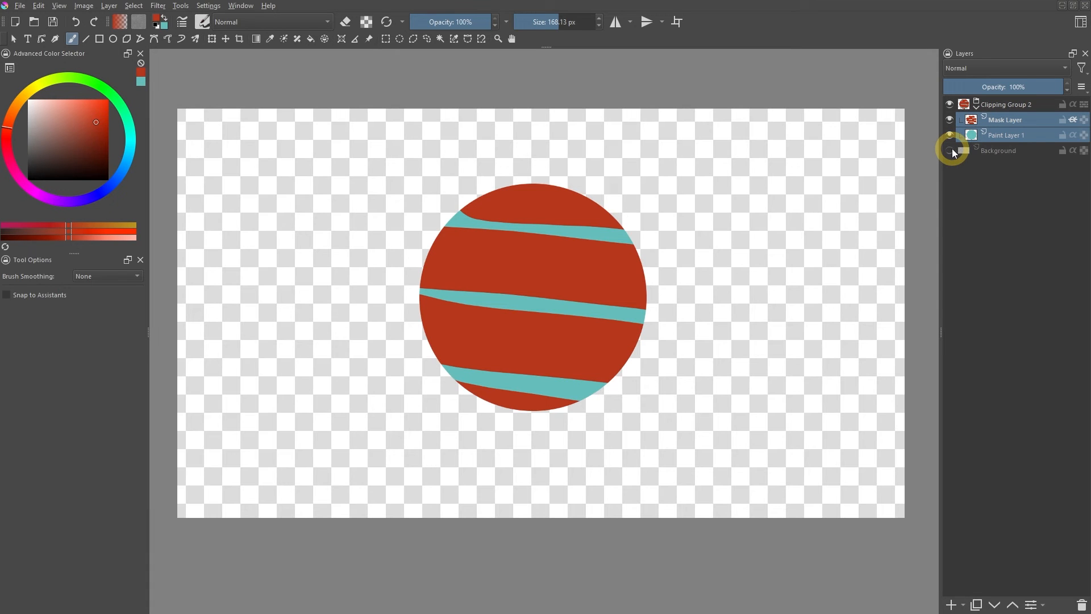
Step: Compare the clipping by toggling Paint Layer 1's visibility and the Mask Layer's Inherit Alpha, leaving only the Mask Layer selected
click(952, 134)
click(953, 135)
click(1073, 120)
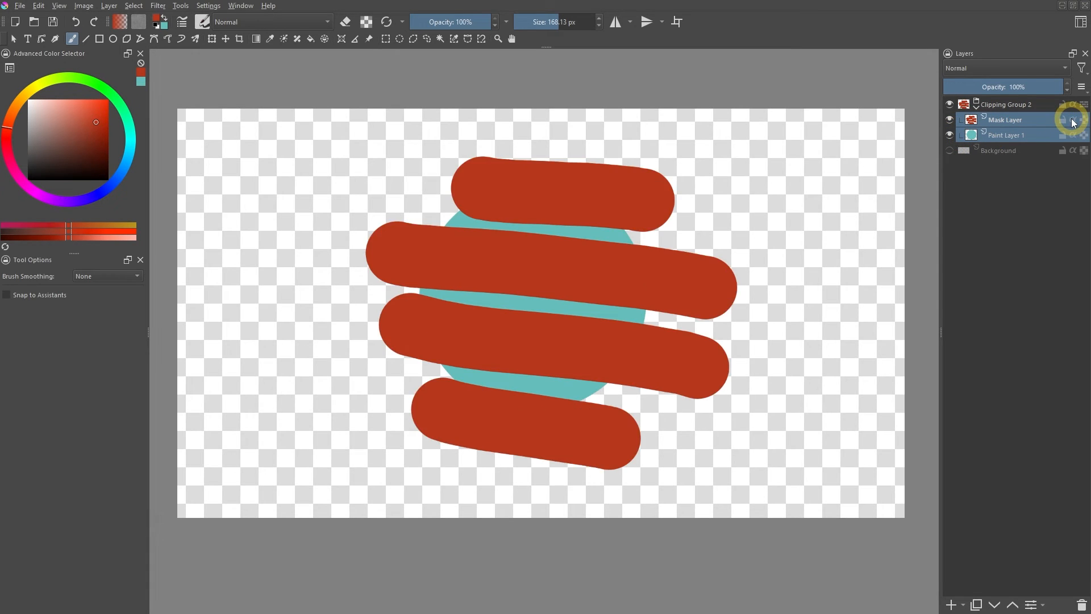
click(1073, 120)
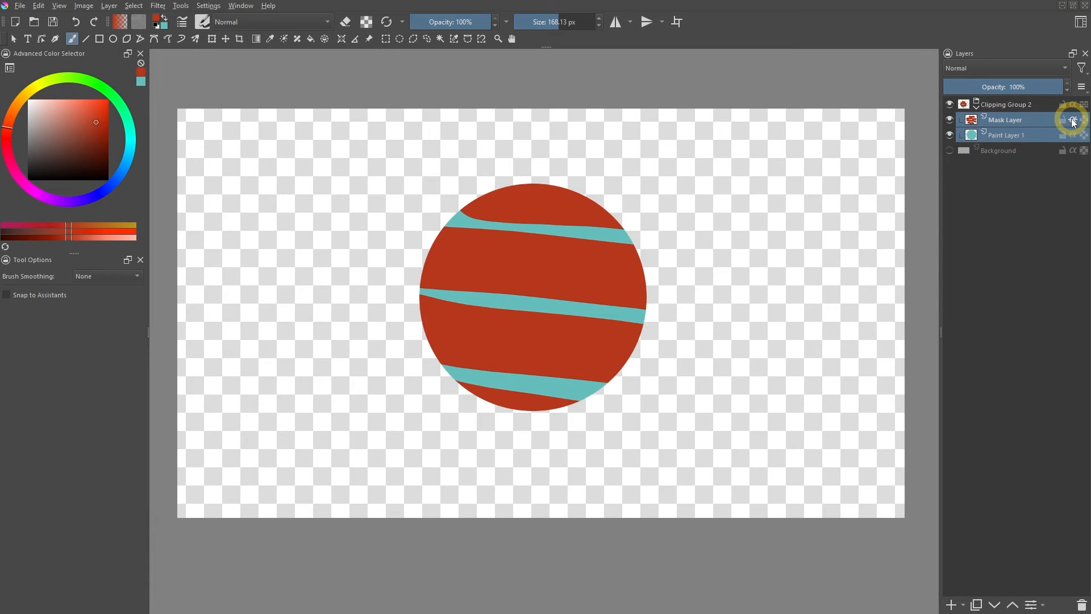
click(1002, 203)
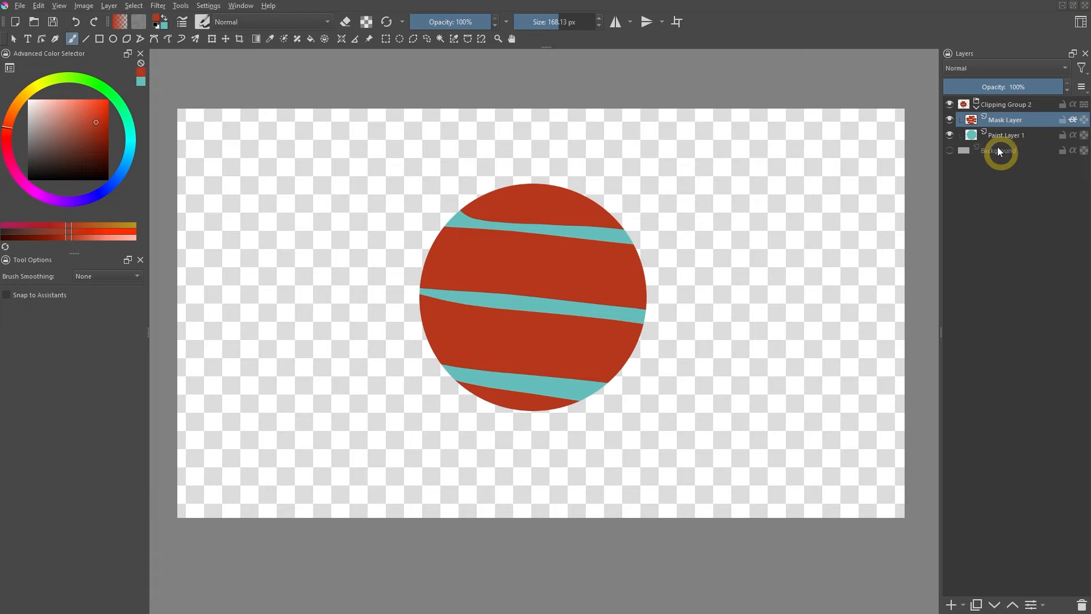
Step: Collapse and re-expand Clipping Group 2, and make the Background layer visible again
click(977, 108)
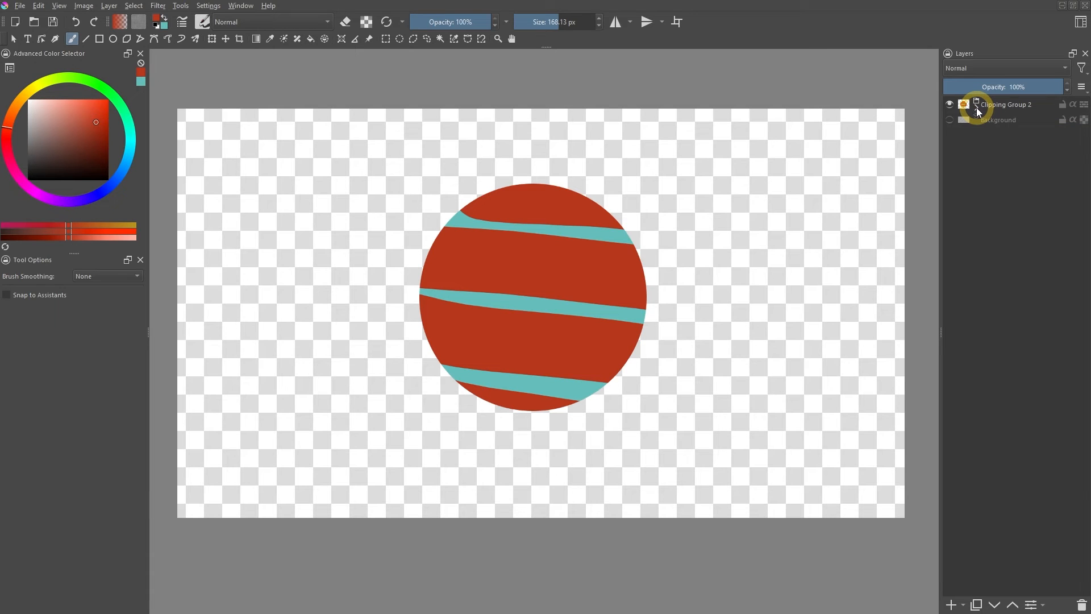
click(977, 108)
click(953, 151)
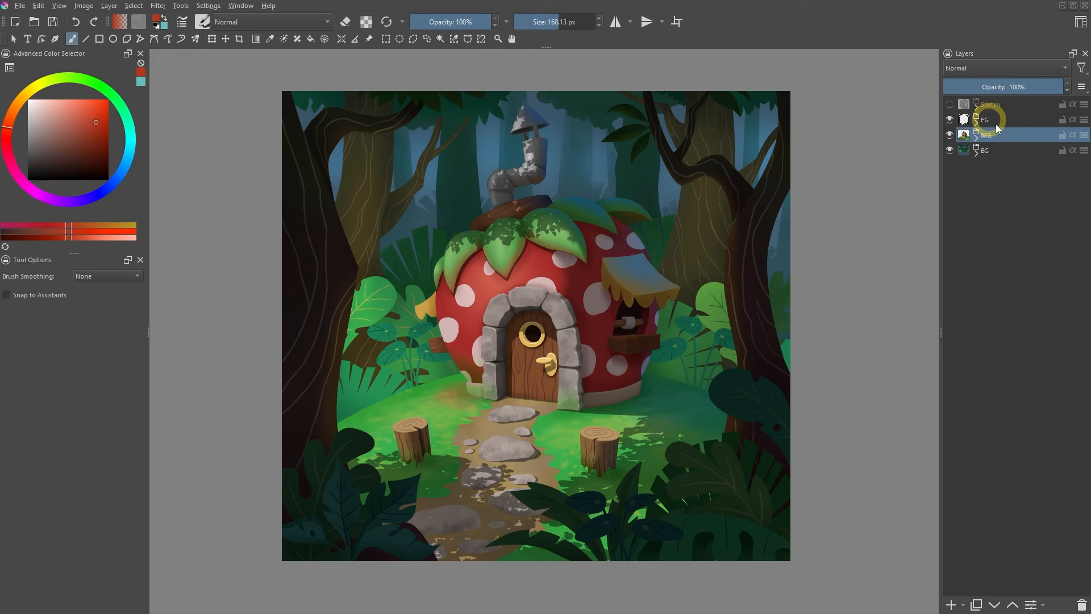
Step: In the strawberry house painting, expand the MG group and toggle its SG and AO layers to examine their clipped shading
click(977, 138)
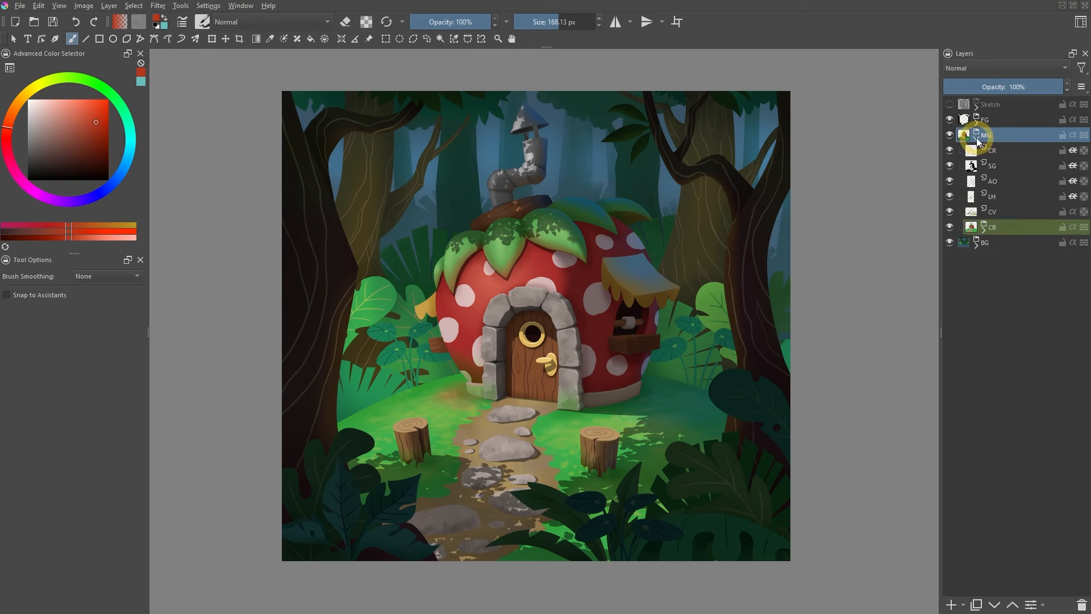
click(950, 166)
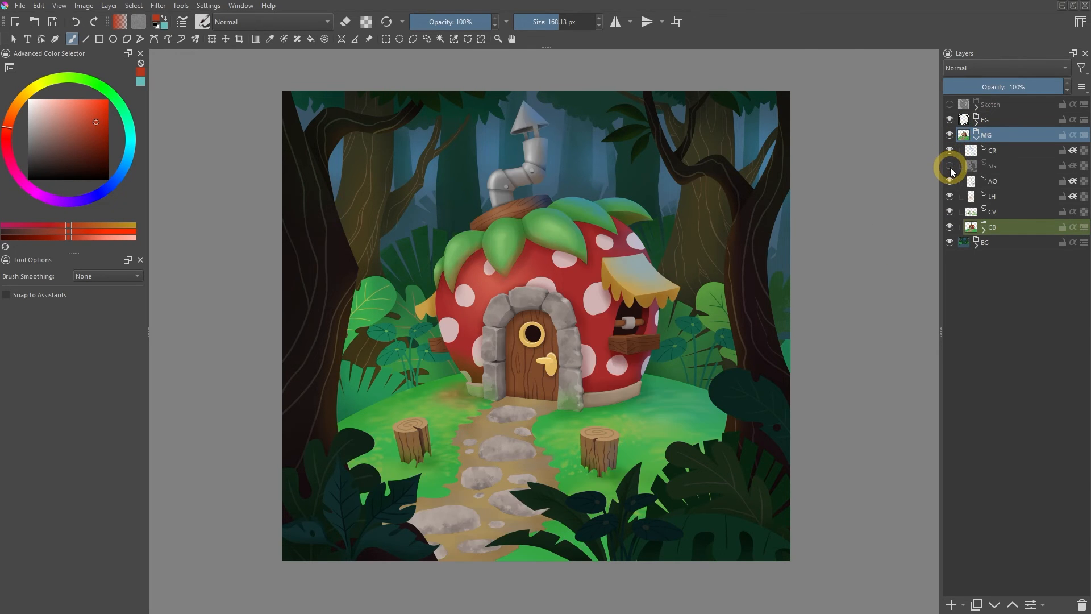
click(951, 166)
click(950, 181)
click(950, 182)
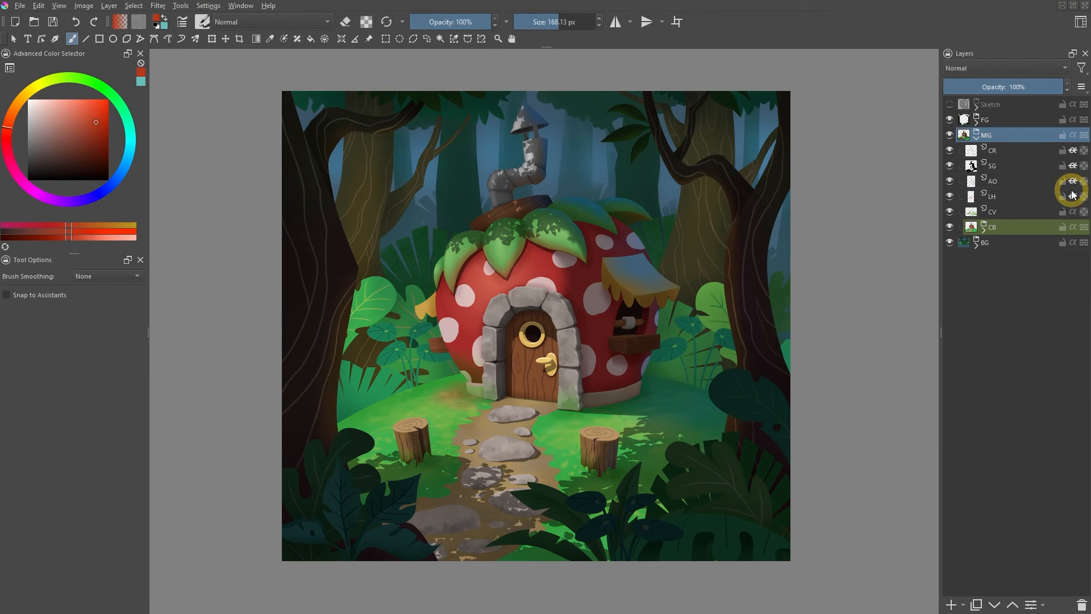
click(1073, 196)
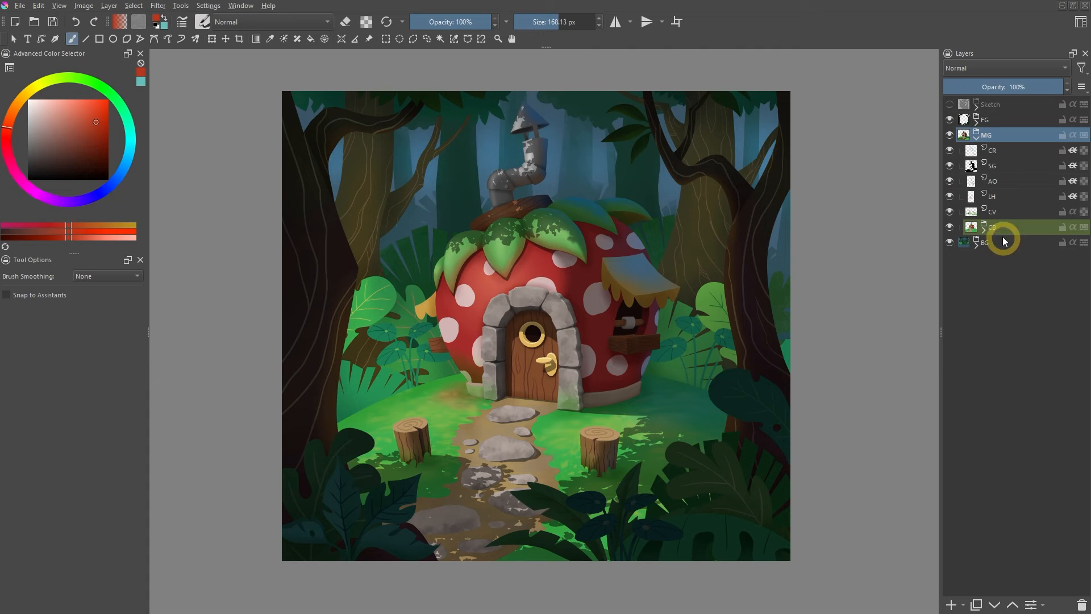
Step: Expand the CB group and select its House and Hill vector layers in turn to examine the base shapes
click(984, 231)
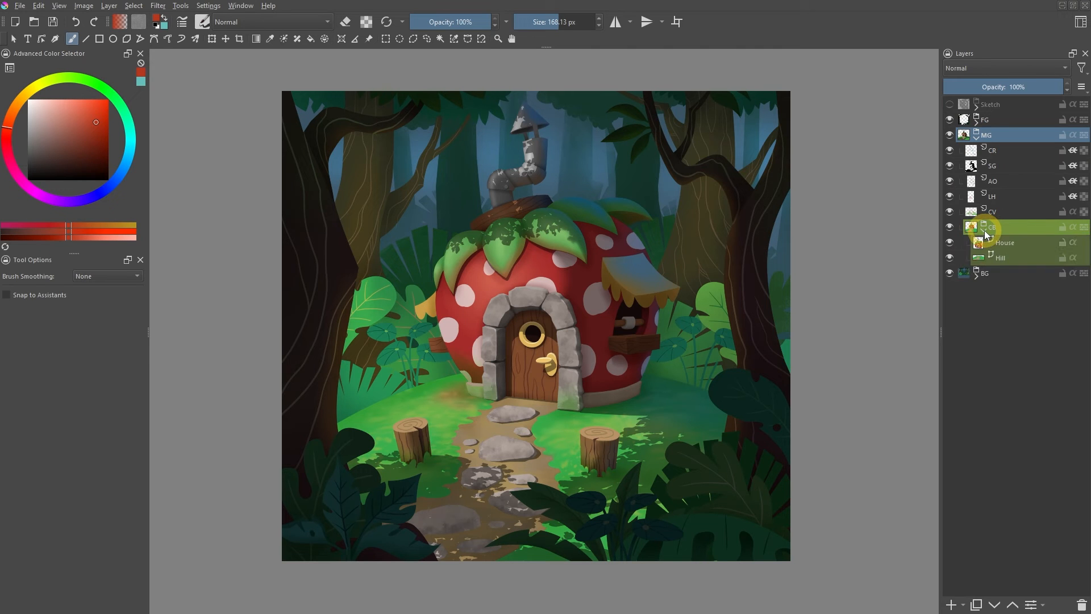
click(1018, 244)
key(t)
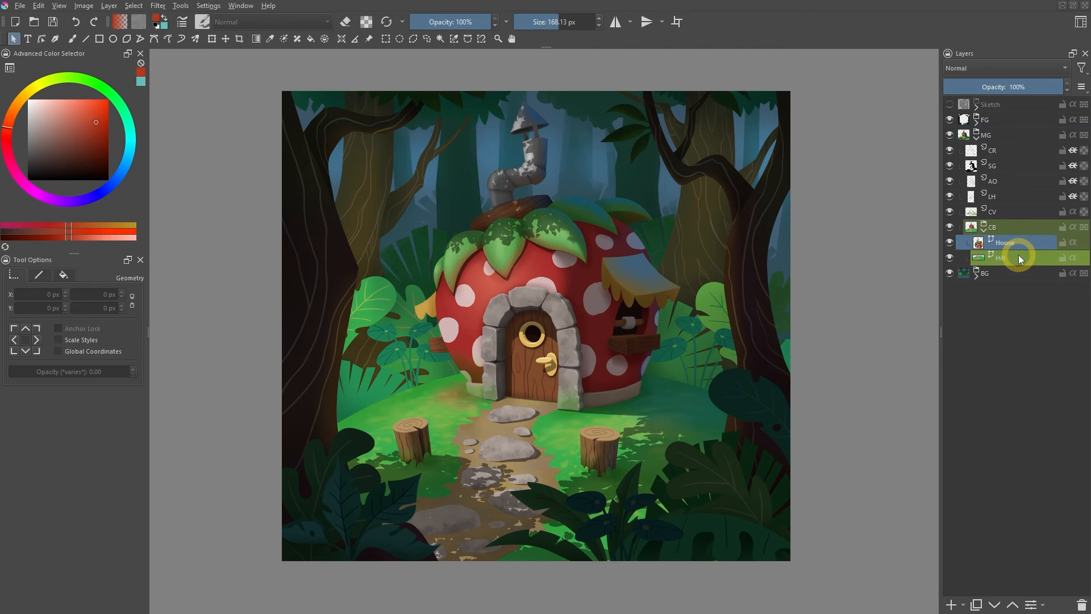
click(1019, 259)
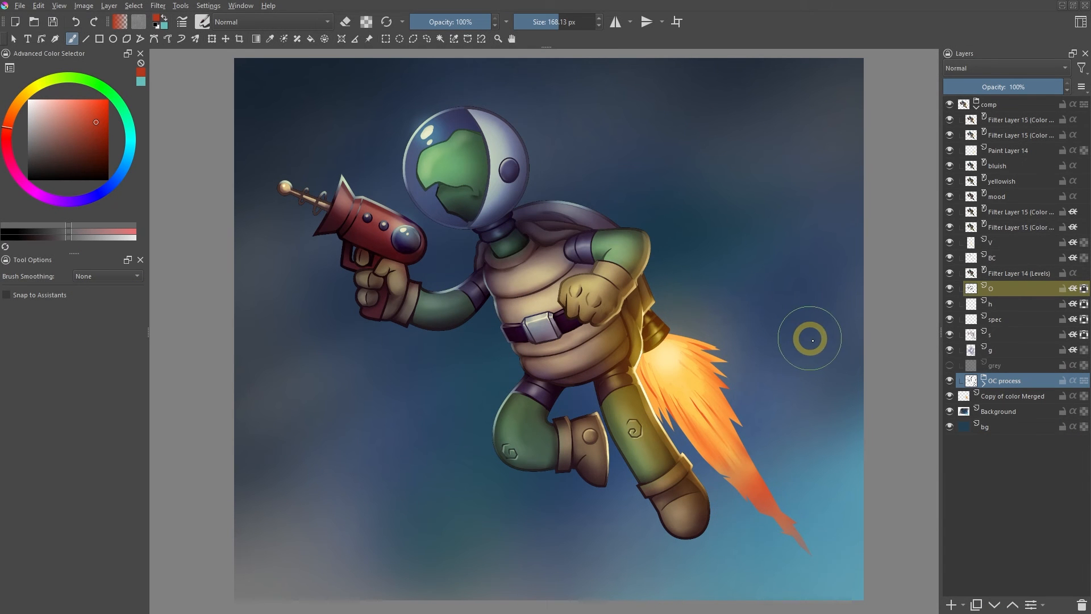
Step: In the space turtle painting, toggle the s, h and O layers off and on to examine each one's clipped effect
click(951, 335)
click(950, 335)
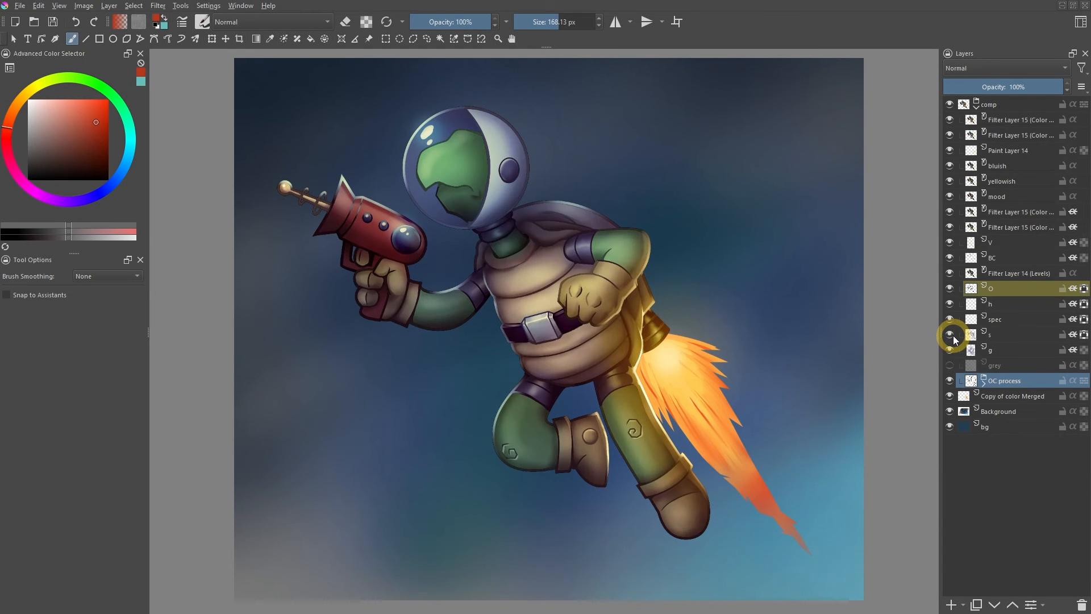
click(950, 304)
click(951, 306)
click(949, 290)
click(950, 289)
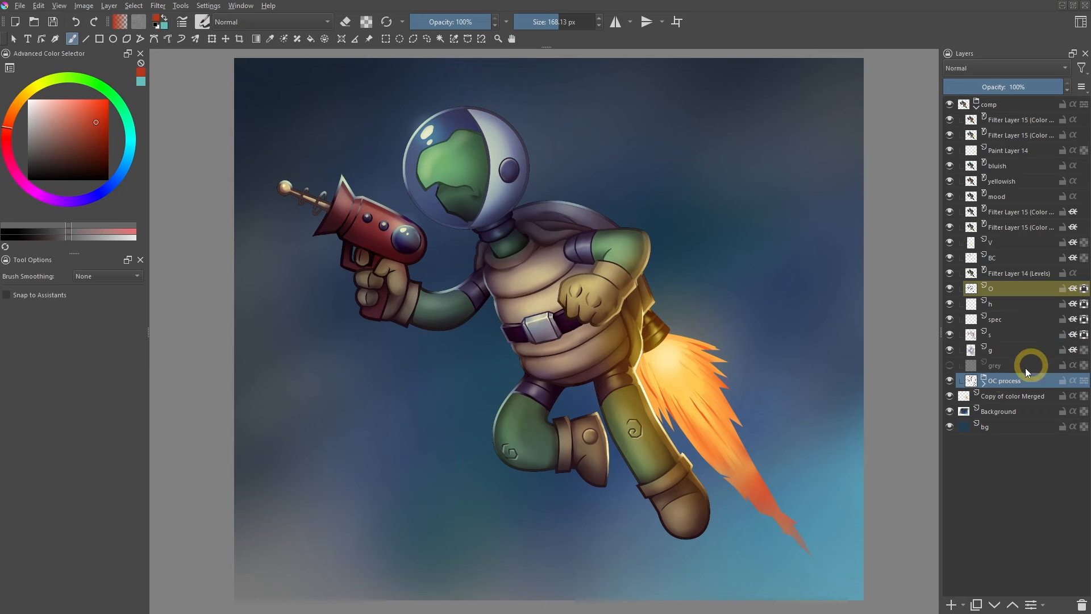
Step: Compare the turtle's grey and colored bases by swapping visibility between the grey layer and the OC process group
click(951, 381)
click(951, 367)
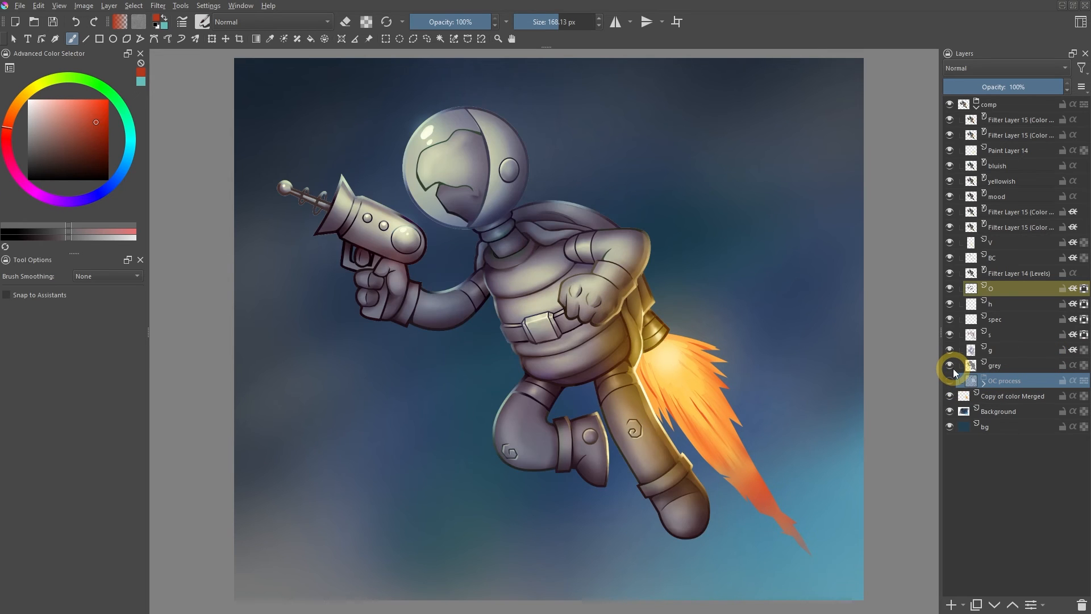
click(951, 381)
click(951, 366)
click(950, 366)
click(951, 366)
click(996, 382)
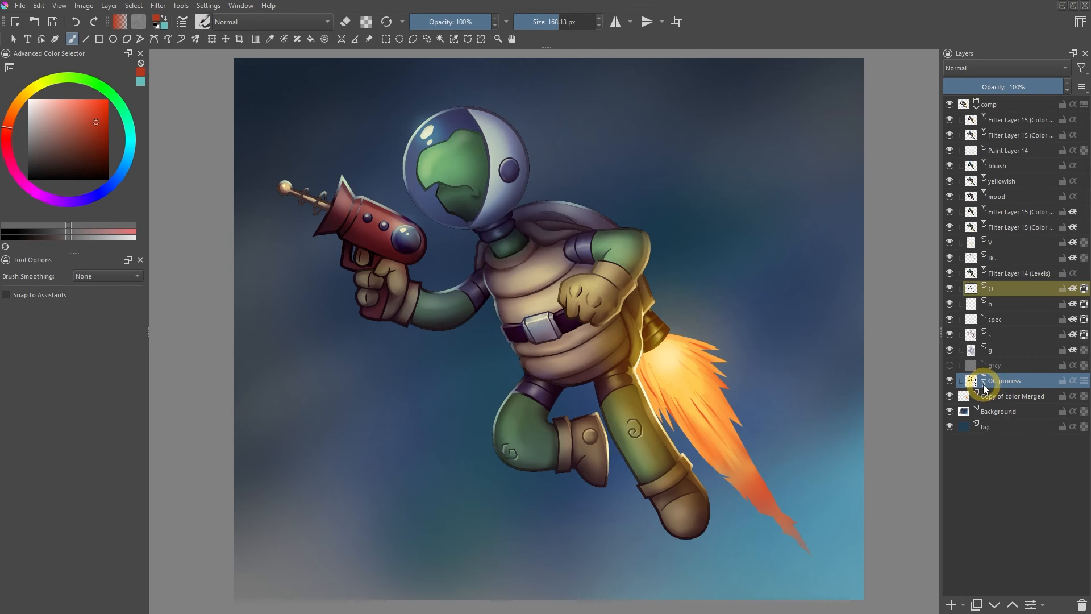
Step: Expand the OC process group and its nested Group 7 to inspect their layers, and collapse Group 7 again
click(983, 383)
click(991, 475)
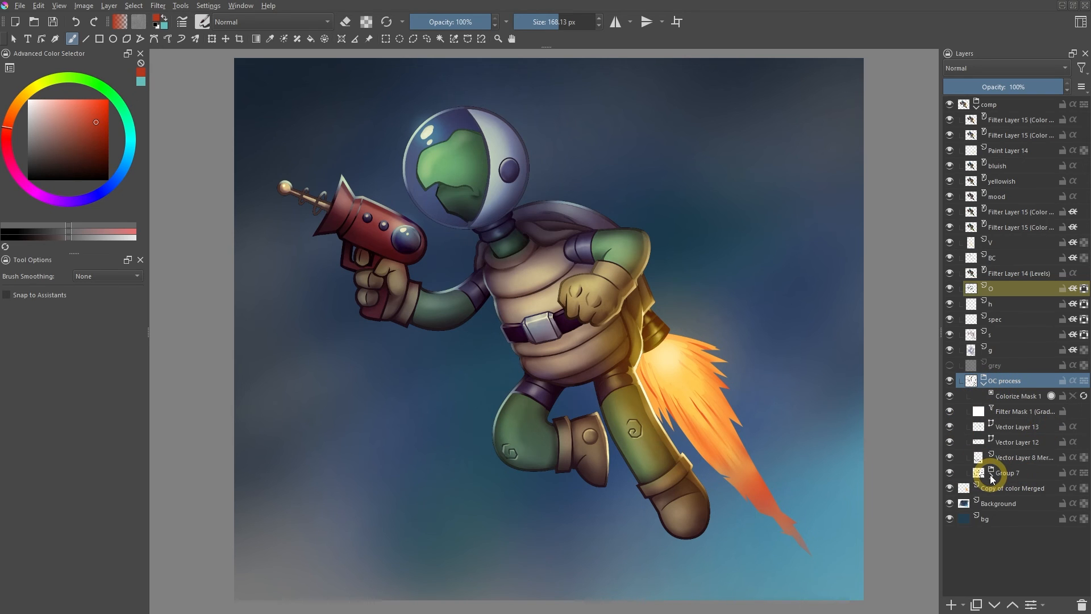
click(999, 521)
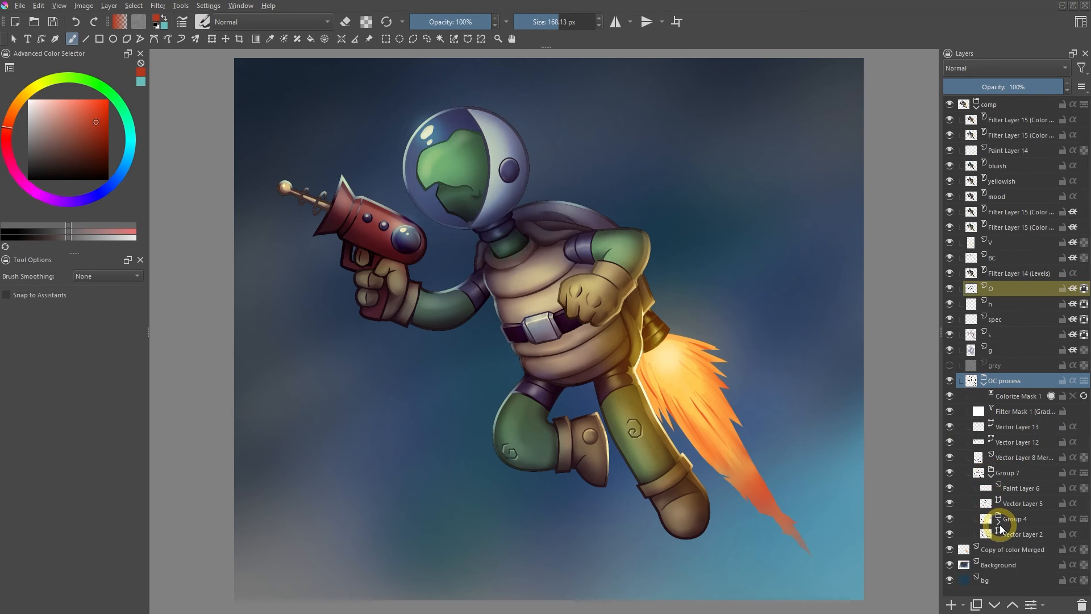
click(991, 476)
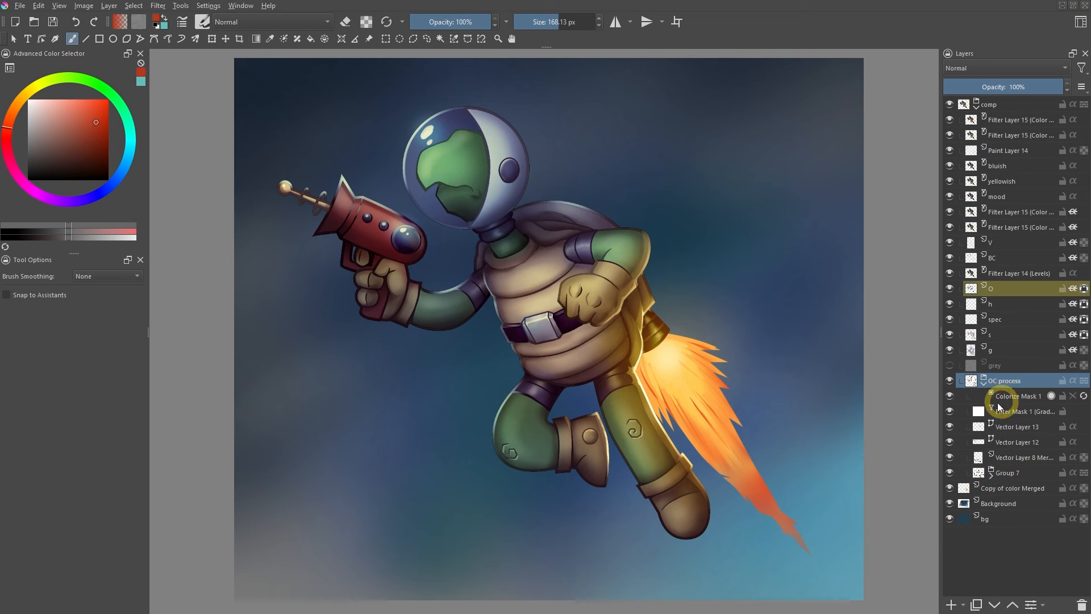
Step: Toggle Colorize Mask 1 off and on to examine its effect on the turtle, and collapse the OC process group
click(952, 400)
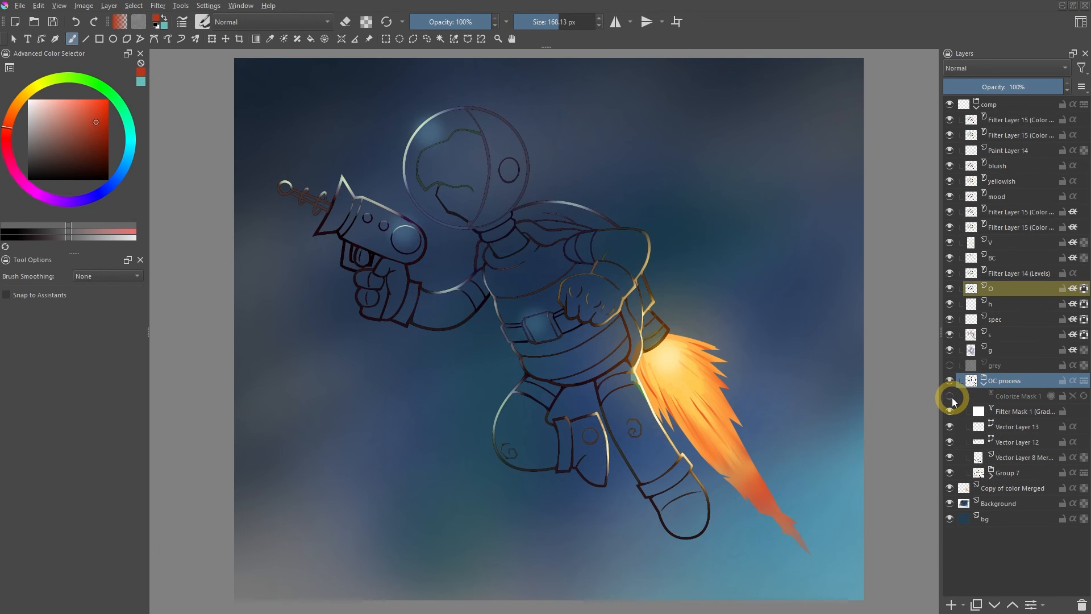
click(952, 401)
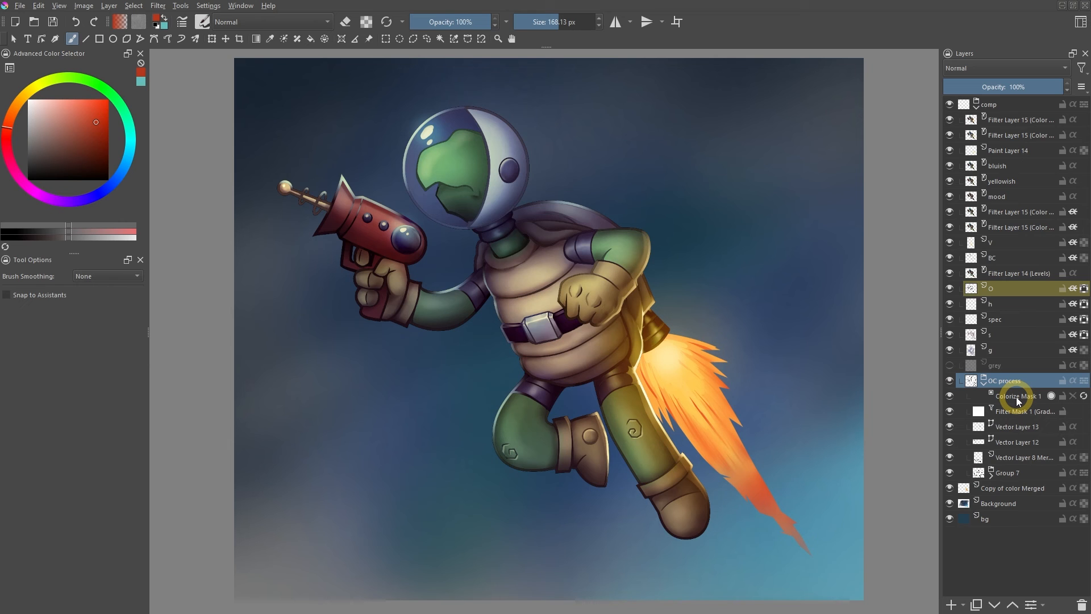
click(985, 385)
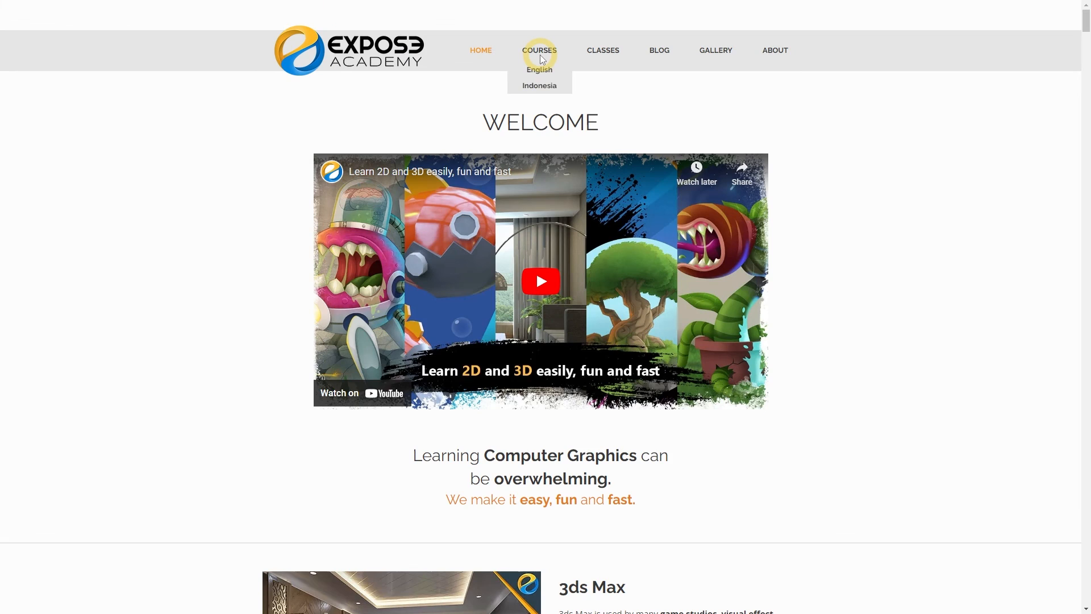
Step: Open the English courses page on the Expose Academy website and browse down through the Udemy and Skillshare listings
click(540, 71)
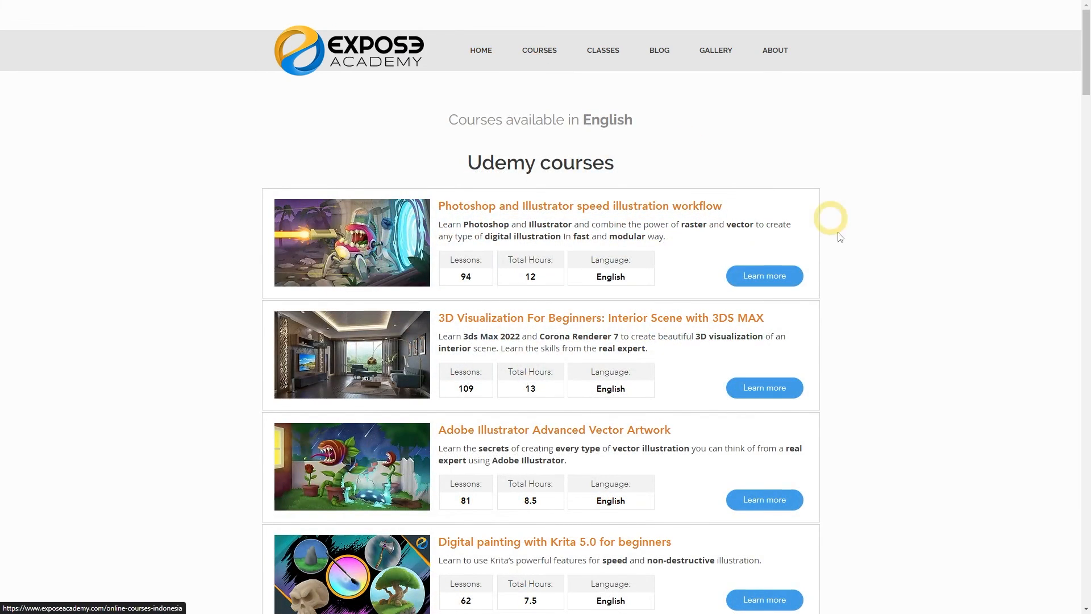
scroll(889, 274, down, 10)
scroll(889, 278, down, 20)
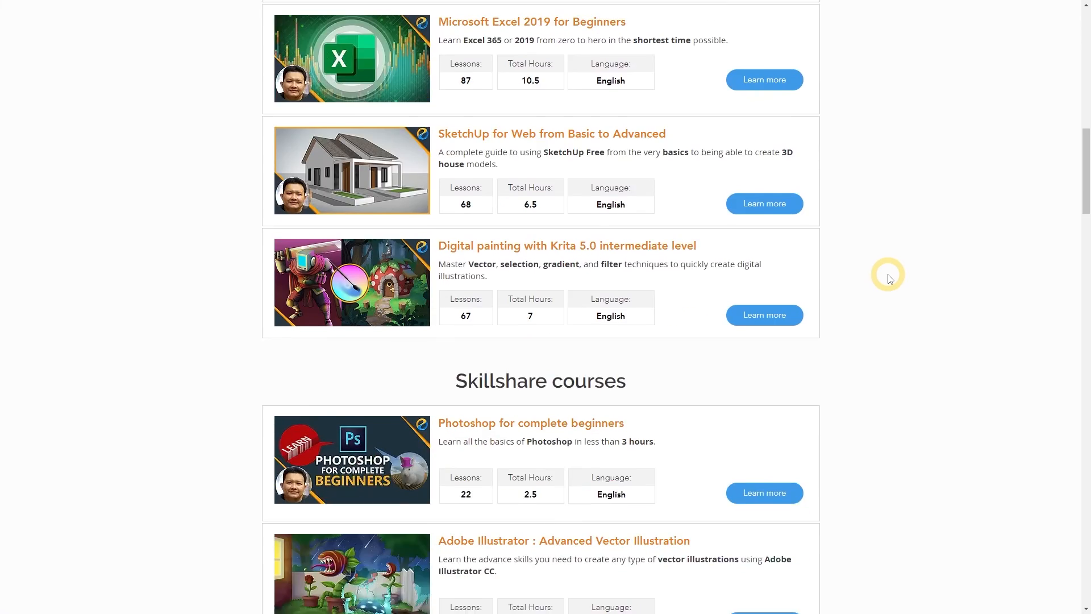
scroll(889, 278, down, 18)
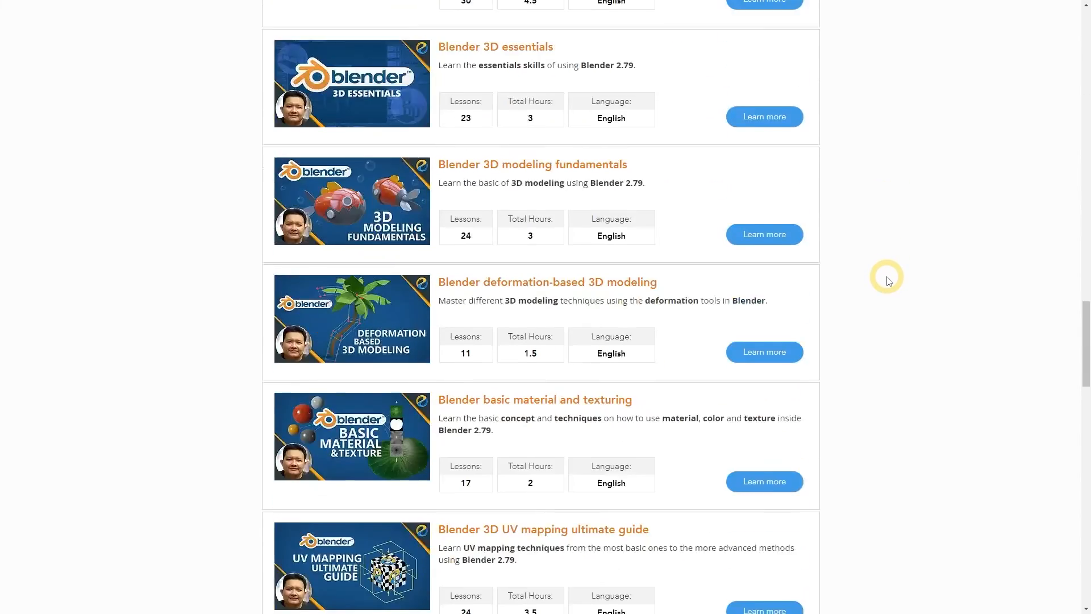